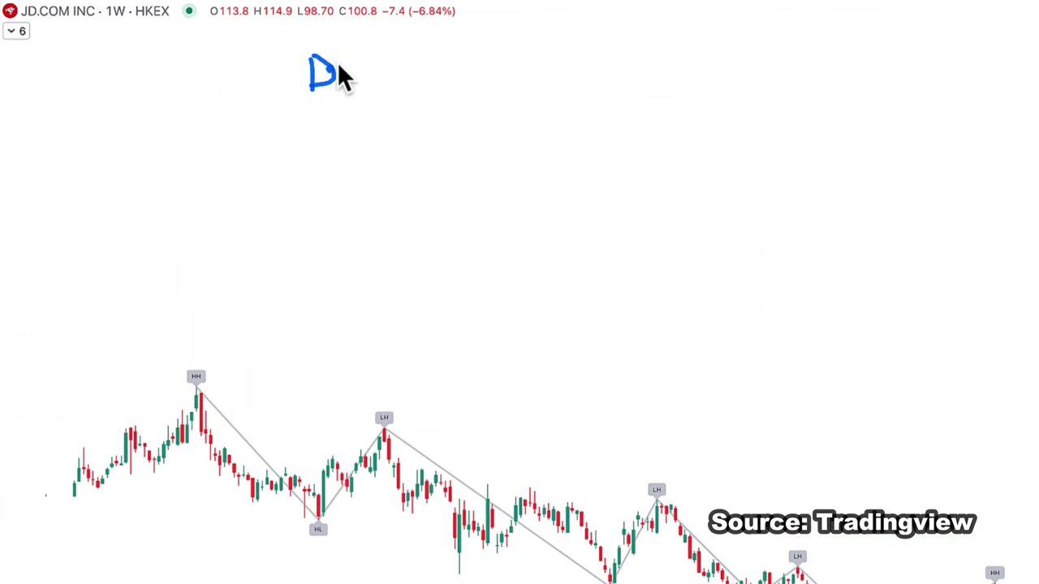
Sketch an underlined downtrend diagram headed "DT" above the chart, with a falling zigzag whose swings are labelled h, L, Lh and LL.
left_click_drag(207, 96, 509, 102)
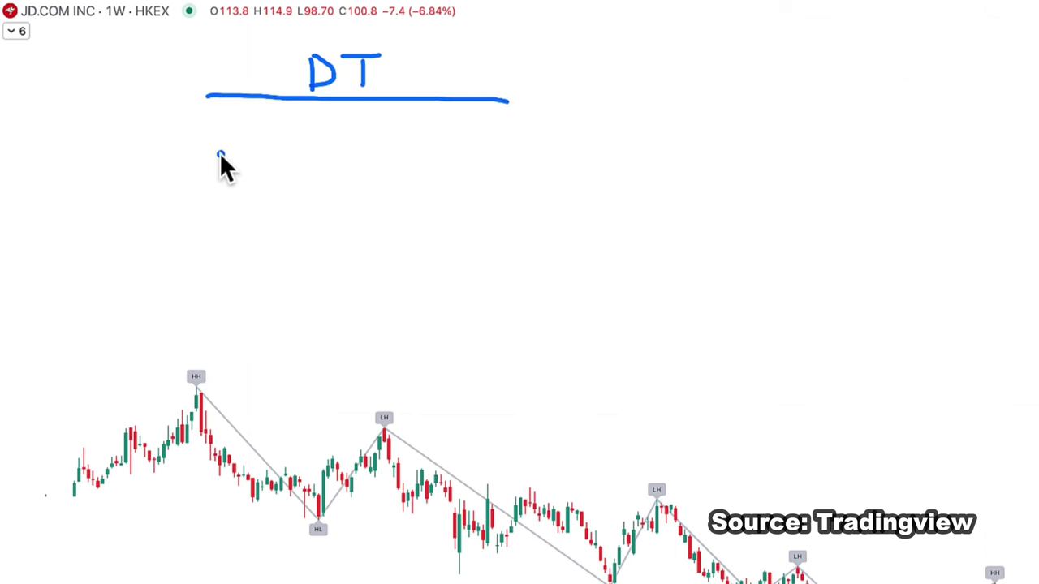
left_click_drag(238, 166, 296, 258)
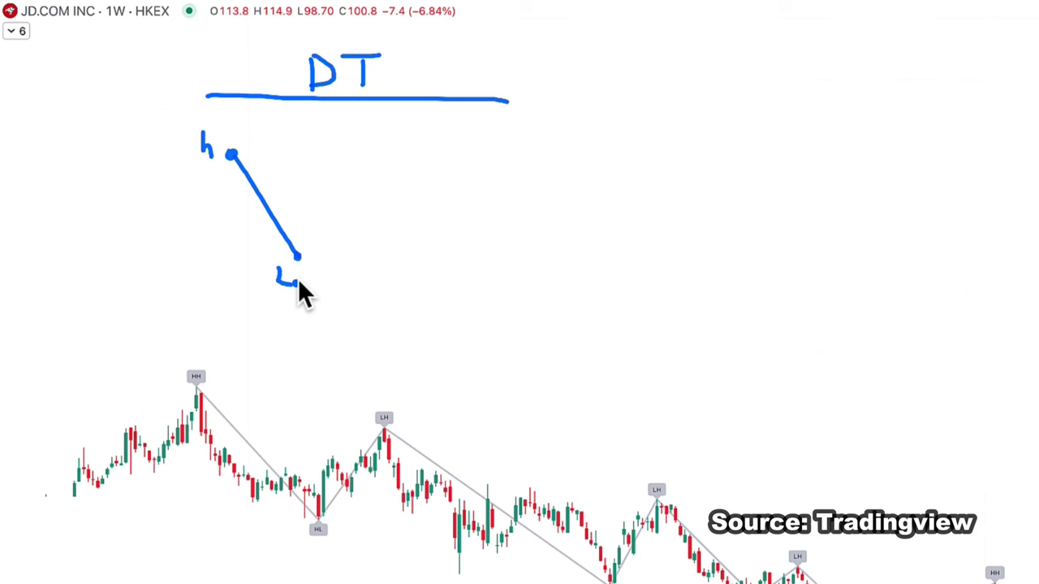
mouse_move(368, 182)
left_mouse_down()
mouse_move(375, 197)
mouse_move(396, 198)
left_mouse_up()
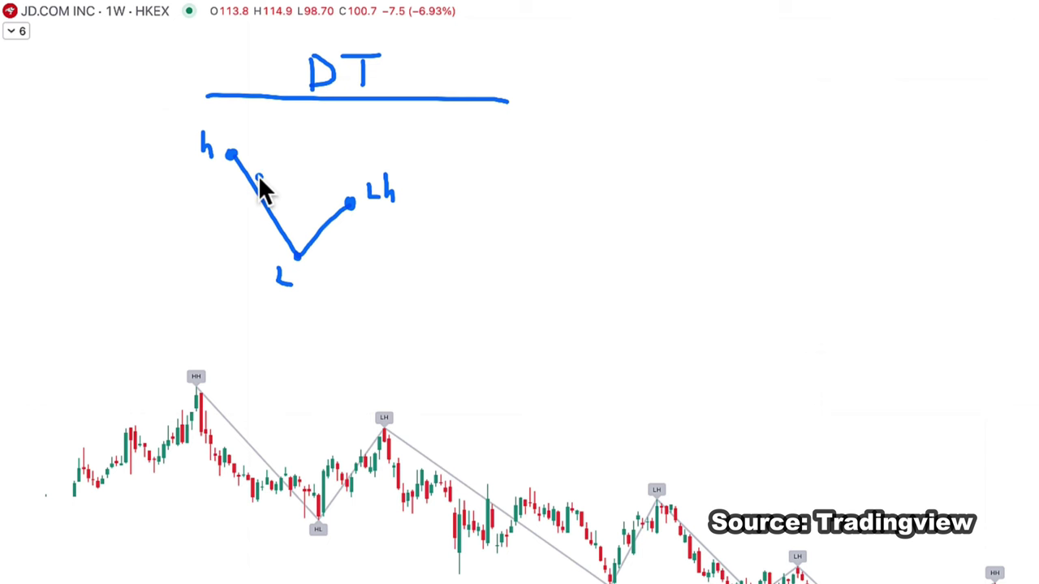
left_click(428, 321)
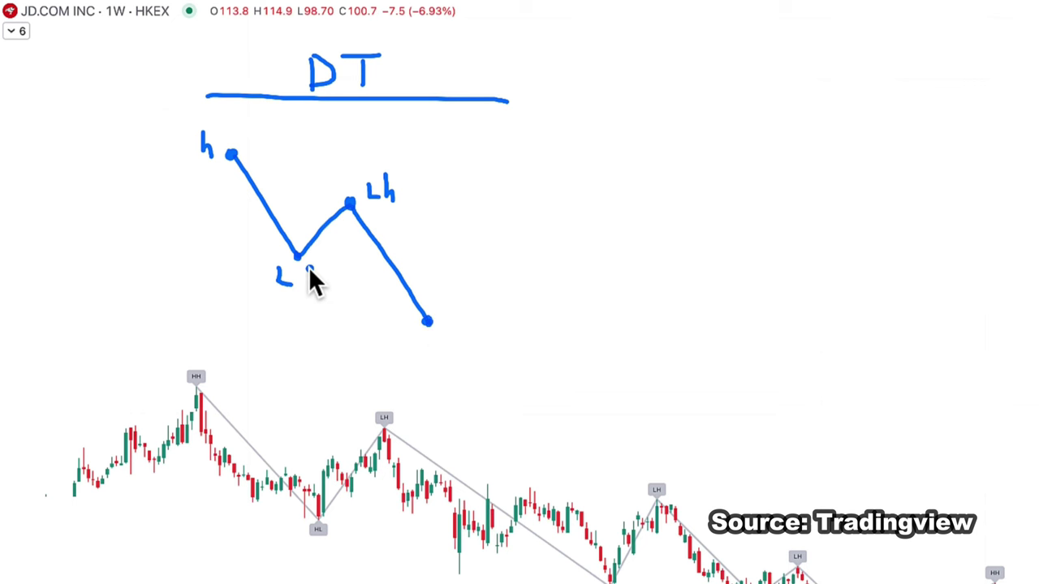
left_click_drag(416, 340, 427, 347)
left_click_drag(484, 274, 545, 367)
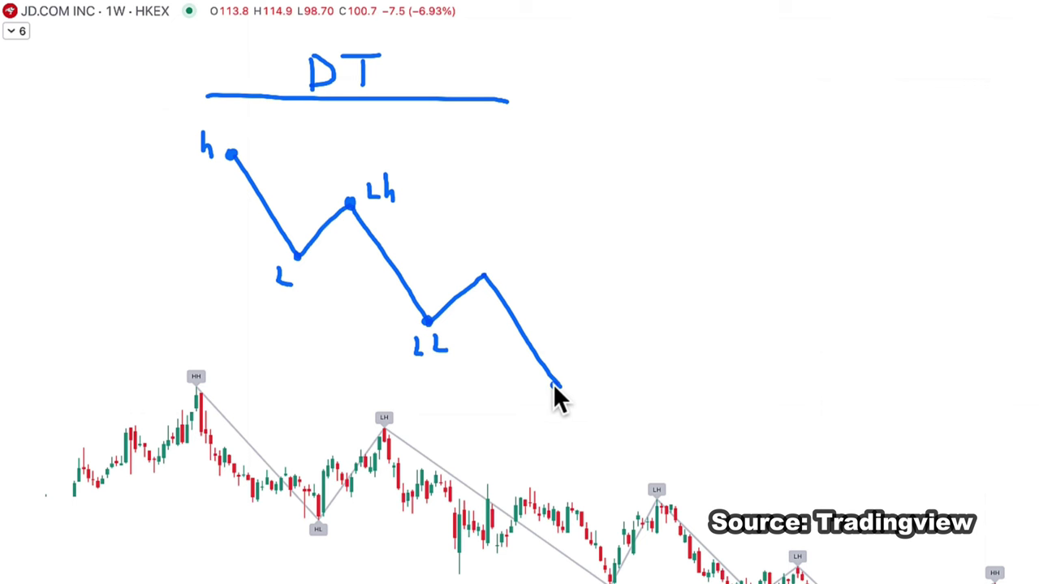
Write an underlined "UT" heading beside the downtrend sketch and start a rising zigzag beneath it with swings labelled L, h and hL.
mouse_move(873, 67)
left_mouse_down()
mouse_move(892, 67)
mouse_move(893, 95)
mouse_move(928, 61)
mouse_move(913, 96)
left_mouse_up()
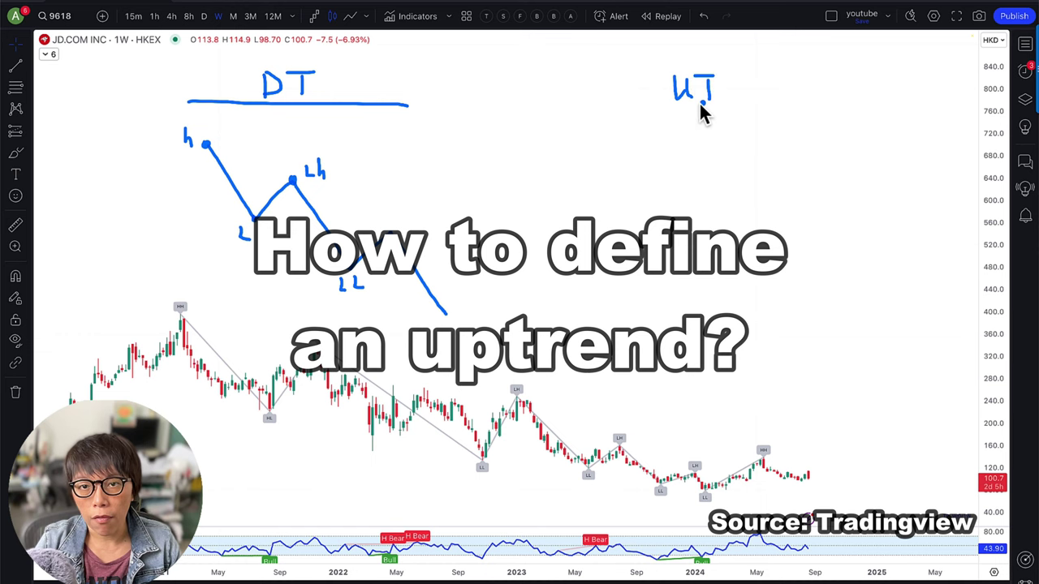
left_click_drag(625, 109, 824, 110)
left_click(614, 271)
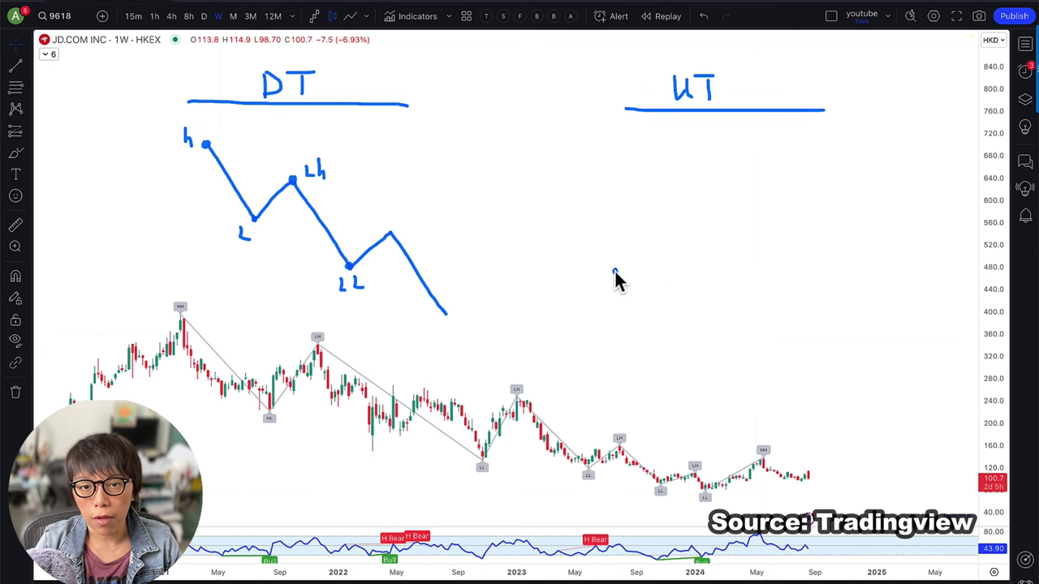
left_click_drag(615, 271, 634, 249)
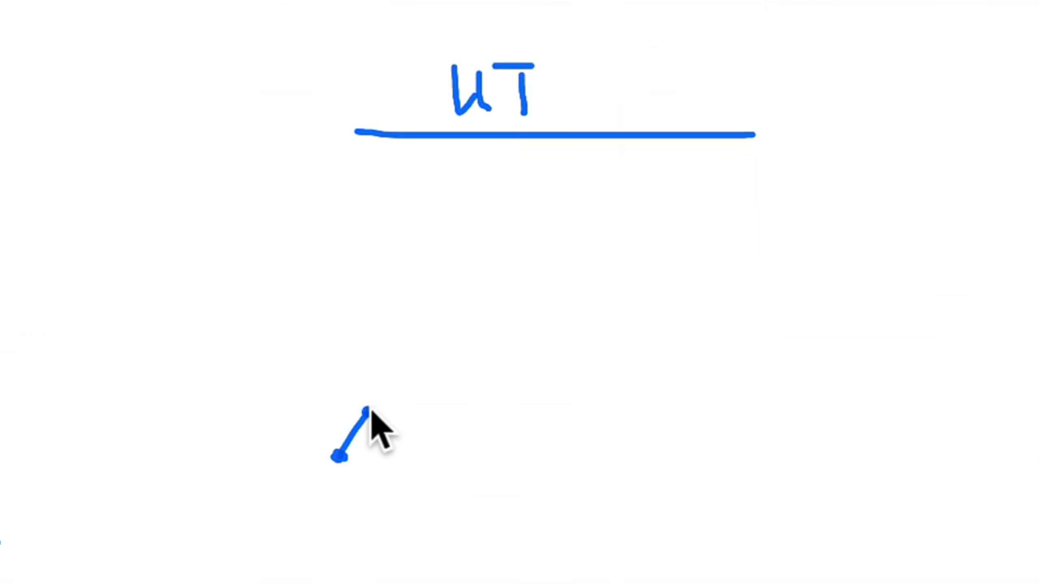
left_click_drag(371, 411, 418, 335)
mouse_move(313, 480)
left_mouse_down()
mouse_move(316, 505)
mouse_move(332, 508)
left_mouse_up()
mouse_move(380, 291)
left_mouse_down()
mouse_move(385, 321)
mouse_move(476, 400)
mouse_move(475, 429)
mouse_move(489, 446)
mouse_move(518, 438)
left_mouse_up()
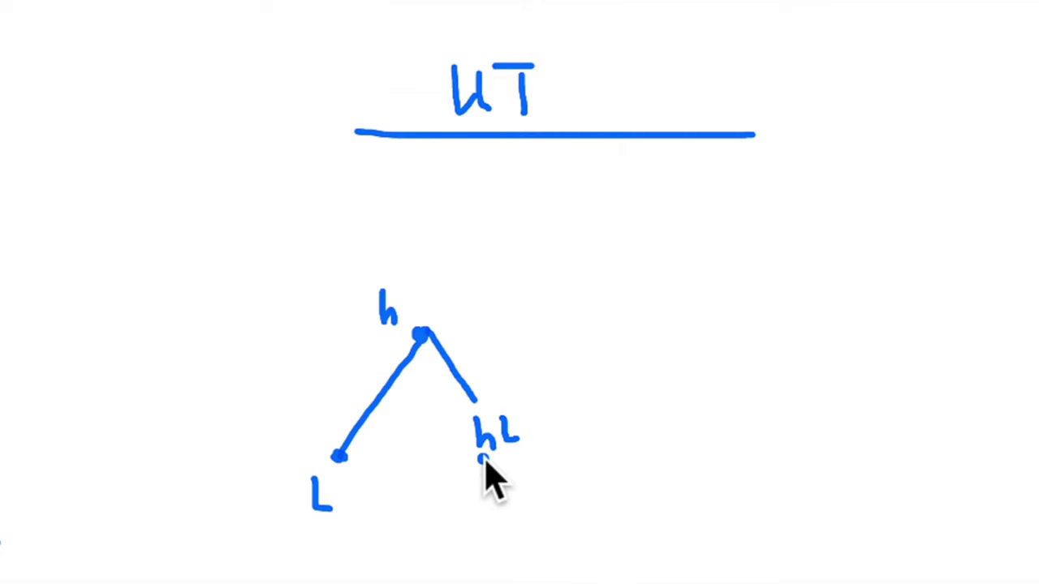
Extend the uptrend zigzag to a higher high labelled hh, followed by another pullback and rise.
left_click(477, 399)
left_click_drag(477, 400, 572, 255)
mouse_move(528, 220)
left_mouse_down()
mouse_move(528, 246)
mouse_move(538, 247)
left_mouse_up()
left_click_drag(545, 213, 556, 238)
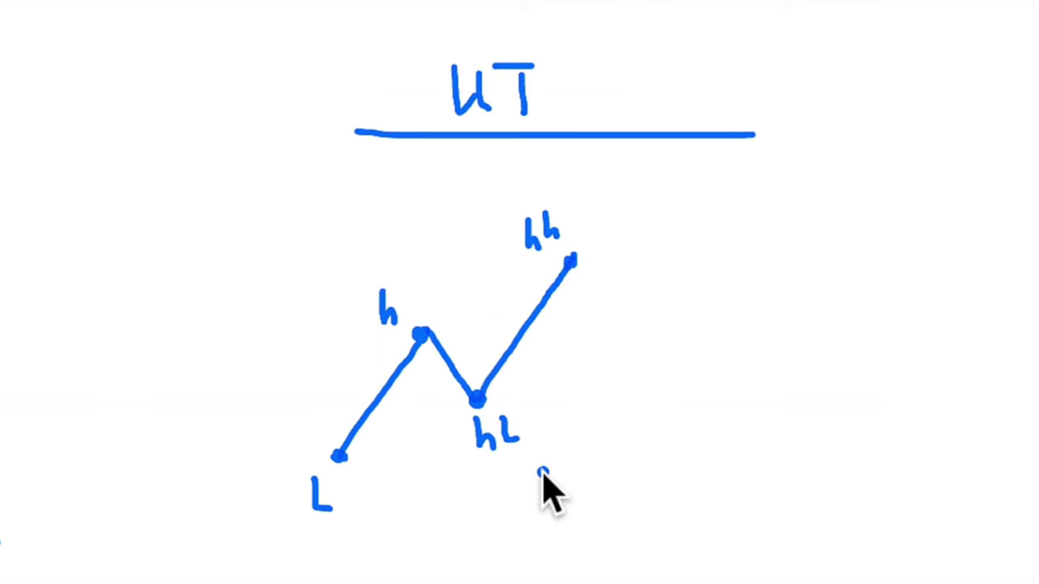
mouse_move(573, 259)
left_mouse_down()
mouse_move(621, 315)
mouse_move(708, 180)
left_mouse_up()
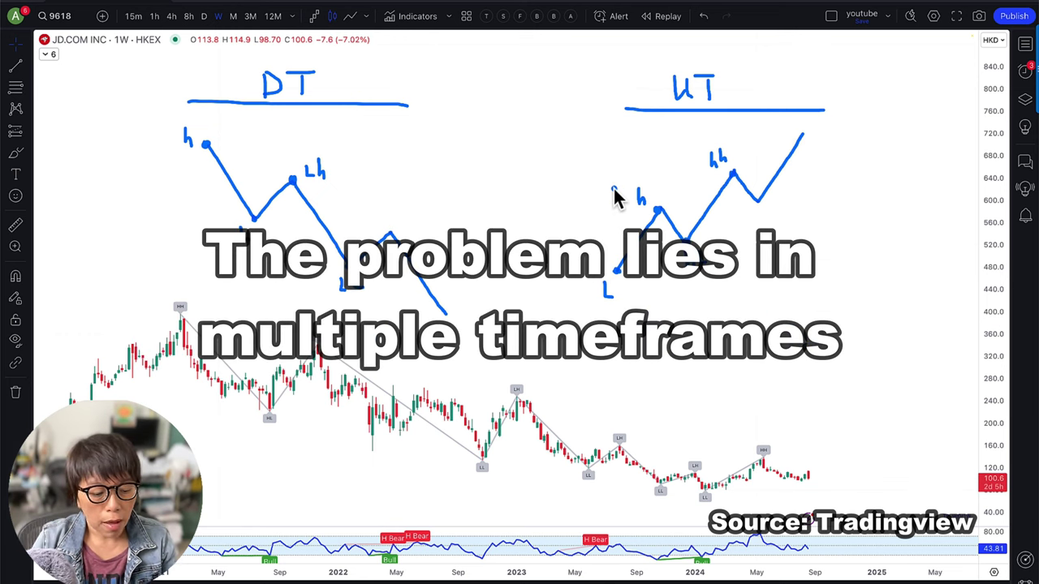
Clear the trend sketches and reset the JD.COM weekly chart to its default view.
key("Escape")
left_click_drag(756, 305, 784, 213)
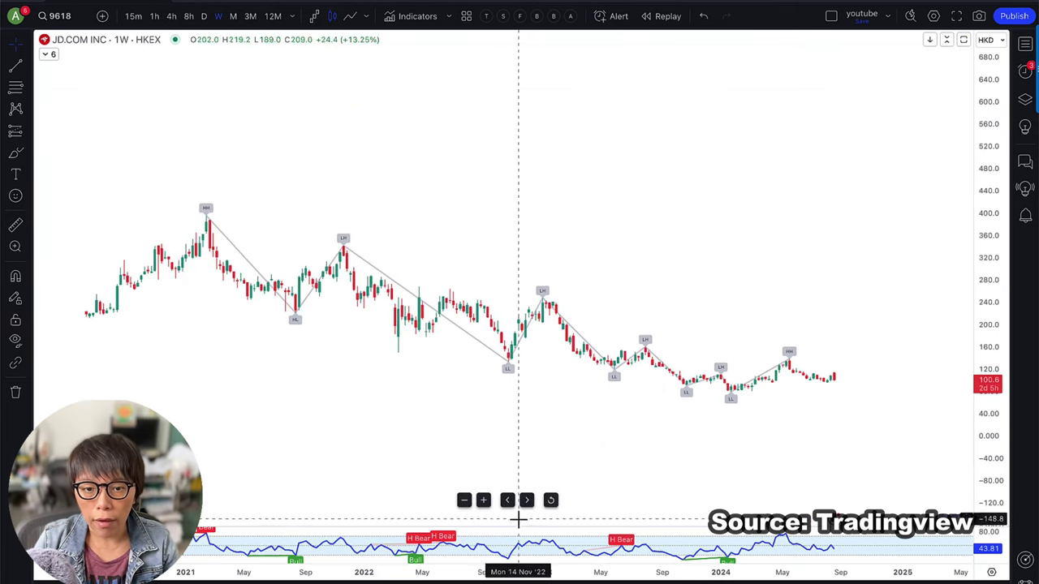
left_click(550, 500)
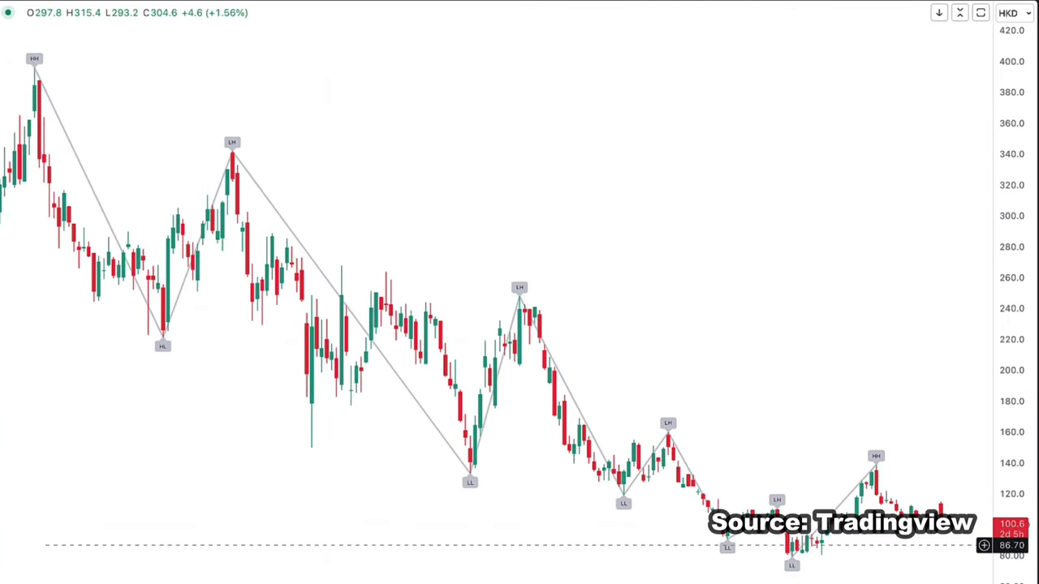
scroll(496, 292, "up", 1)
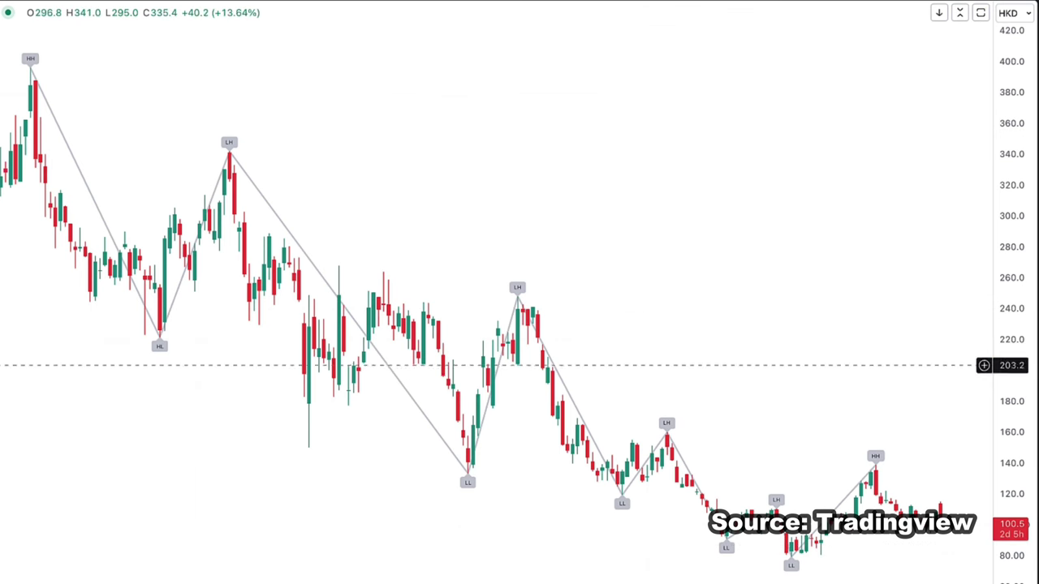
Mark the 2021 HH peak, the HL trough after it and the following LH peak with dots.
left_click_drag(34, 69, 30, 70)
left_click(157, 332)
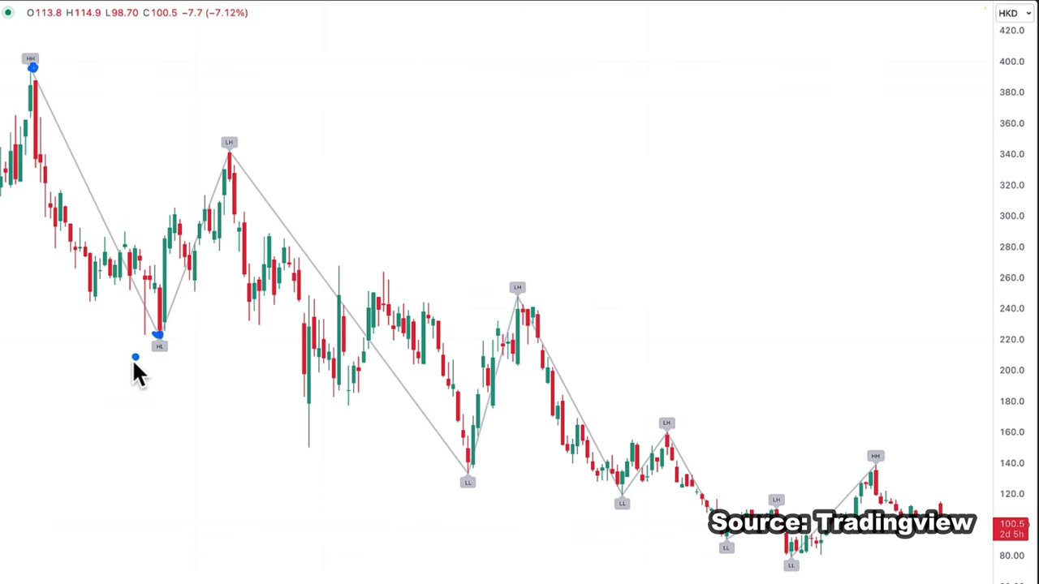
left_click(139, 486)
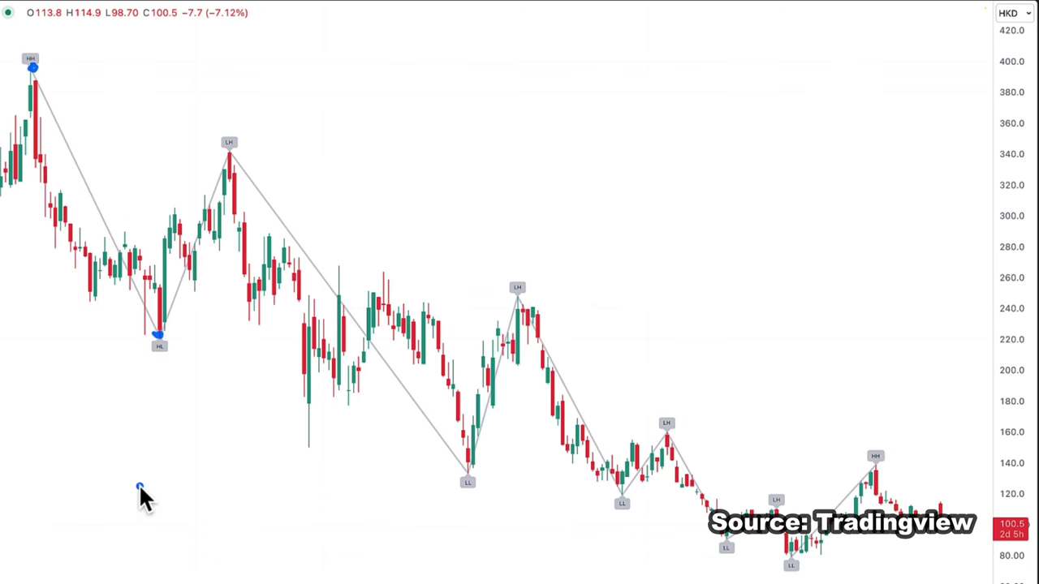
left_click(232, 154)
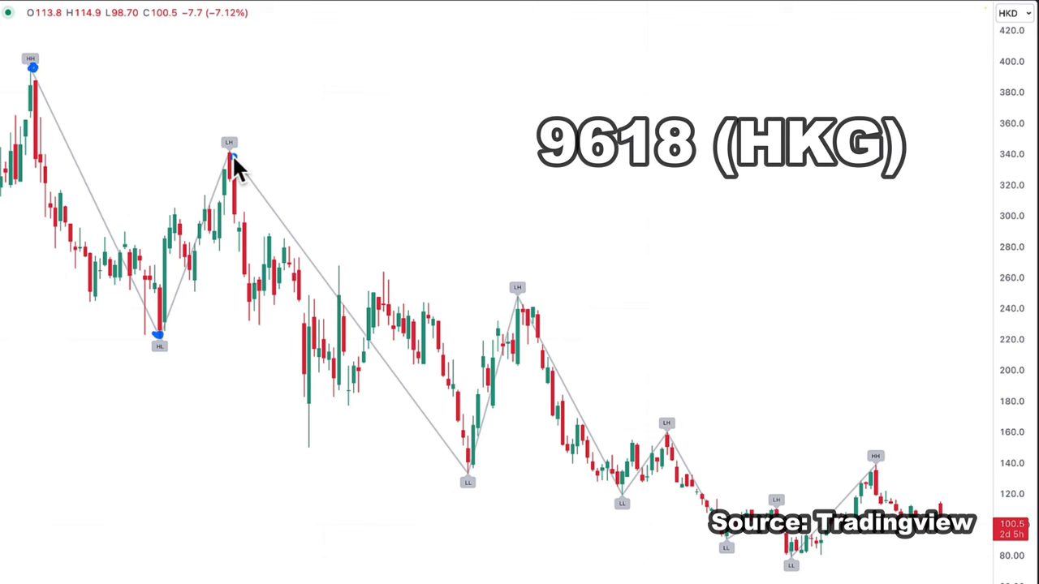
left_click_drag(234, 162, 230, 154)
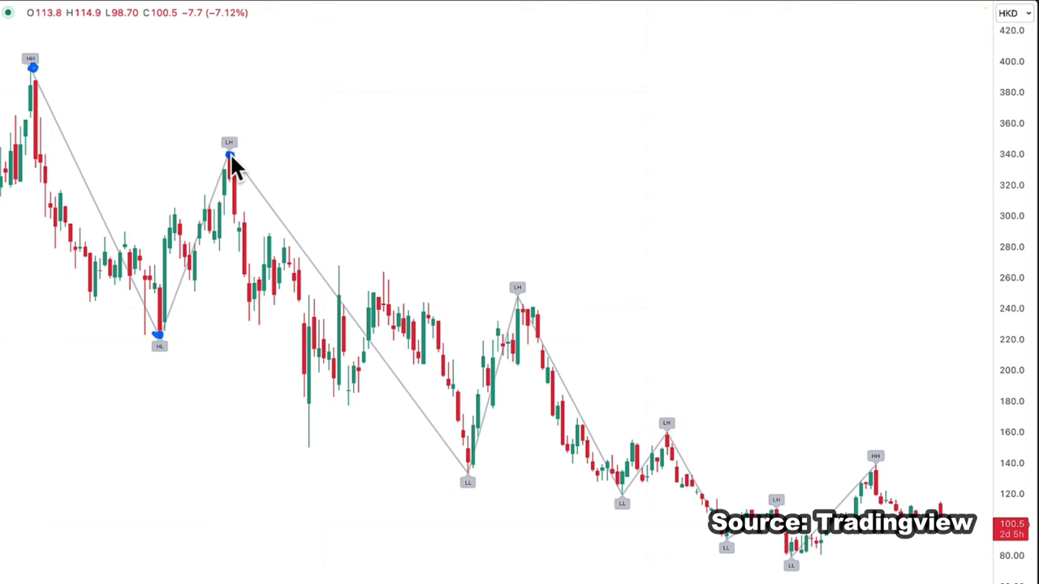
left_click(23, 78)
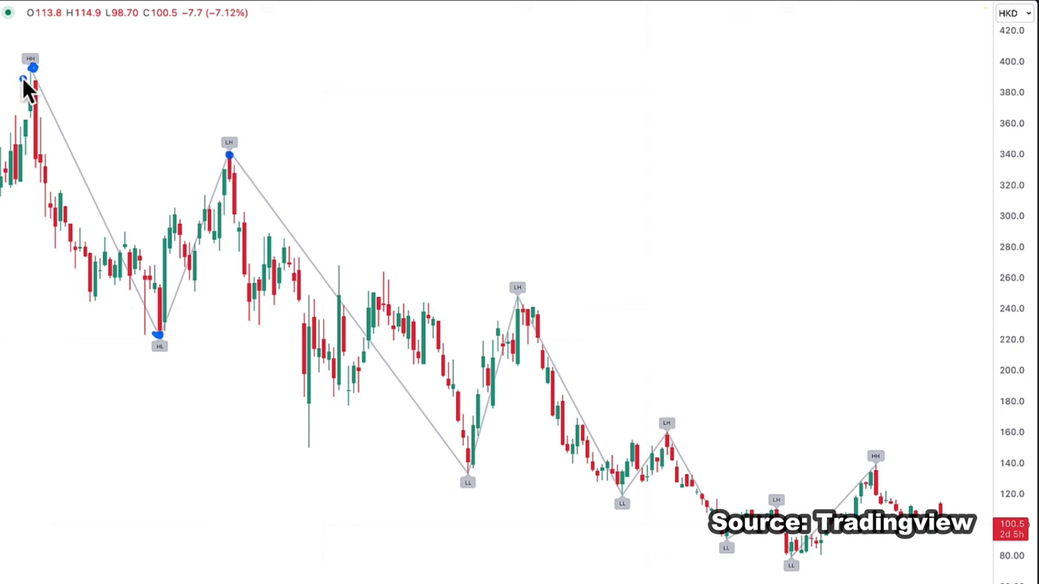
Mark the LL trough of late 2022 with a dot, comparing it with the earlier HL and the next LH peak.
left_click(471, 478)
left_click(469, 508)
left_click(471, 496)
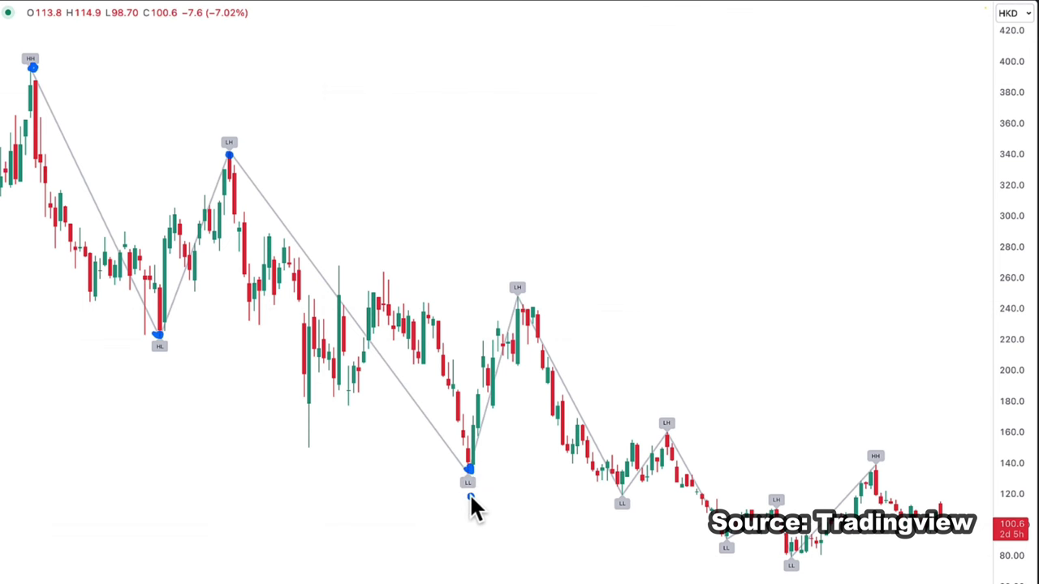
left_click(160, 386)
left_click(534, 303)
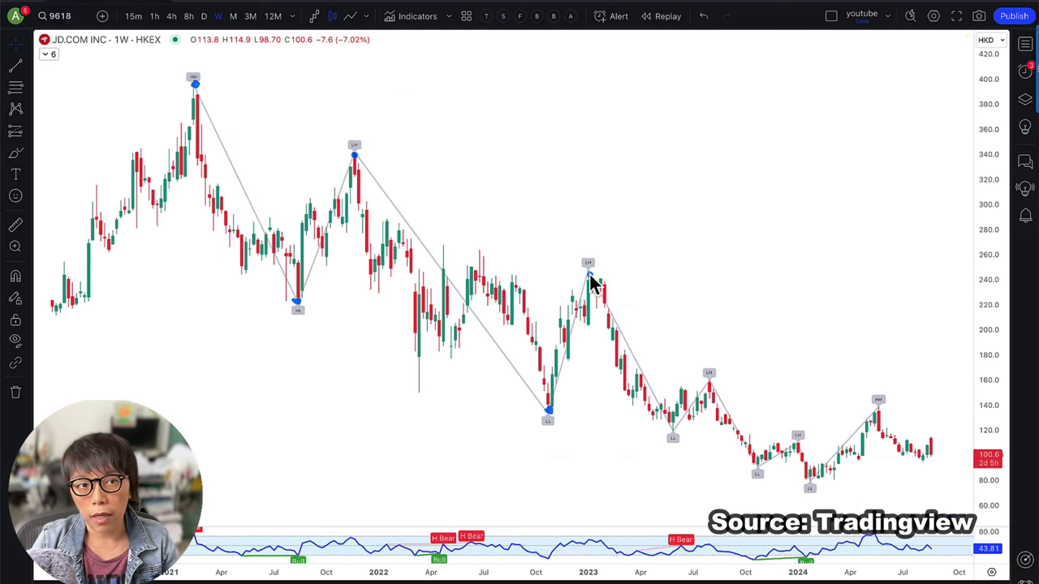
Draw a long downward-sloping arrow above the candles, running from the 2021 peak towards early 2024.
left_click(568, 279)
mouse_move(283, 78)
left_mouse_down()
mouse_move(633, 241)
mouse_move(792, 328)
mouse_move(784, 343)
left_mouse_up()
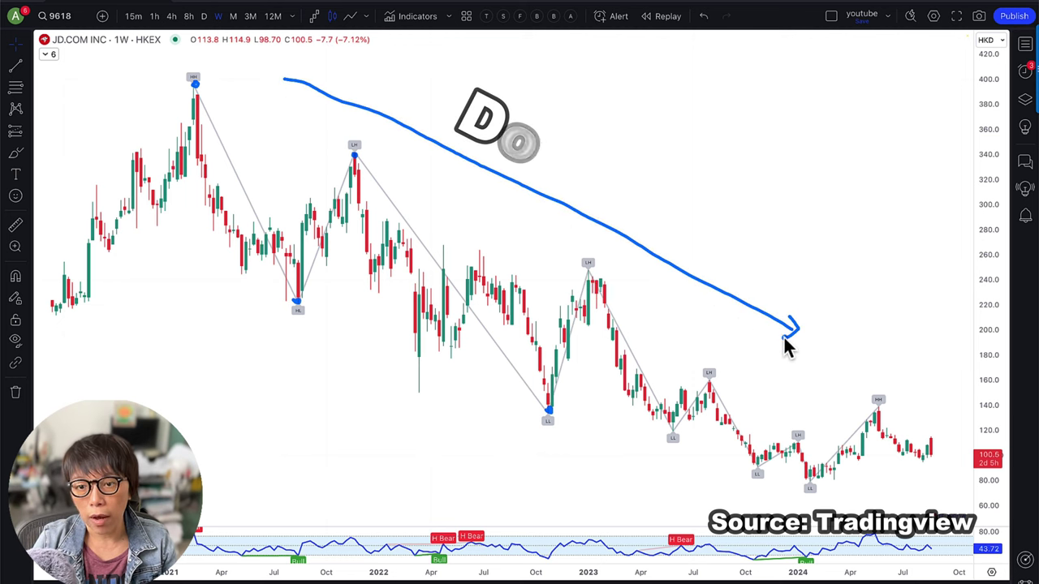
left_click(764, 358)
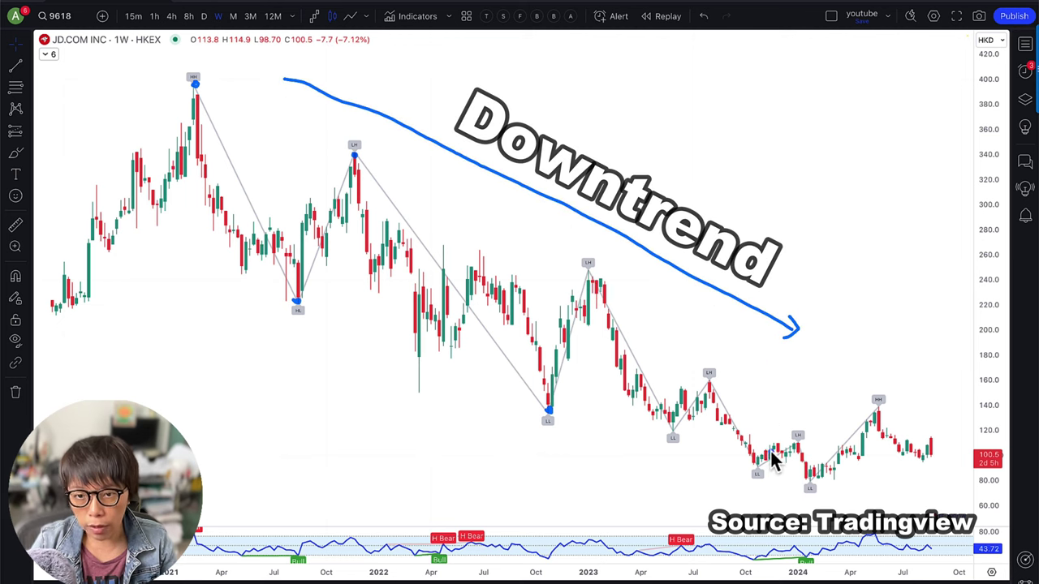
Add dots below the last two LL labels and above the last two LH labels, from mid-2023 to early 2024.
left_click(708, 446)
left_click(753, 487)
left_click(809, 503)
left_click(794, 418)
left_click(709, 358)
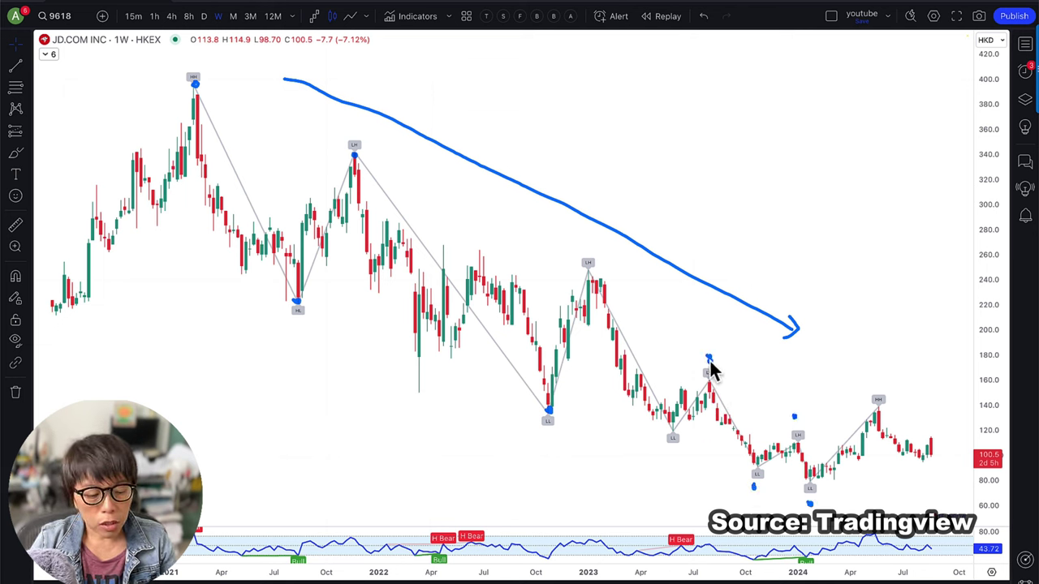
Clear the annotations and enlarge the chart around the 2023–2024 swings up to the May 2024 HH label.
key("Escape")
scroll(760, 417, "up", 5)
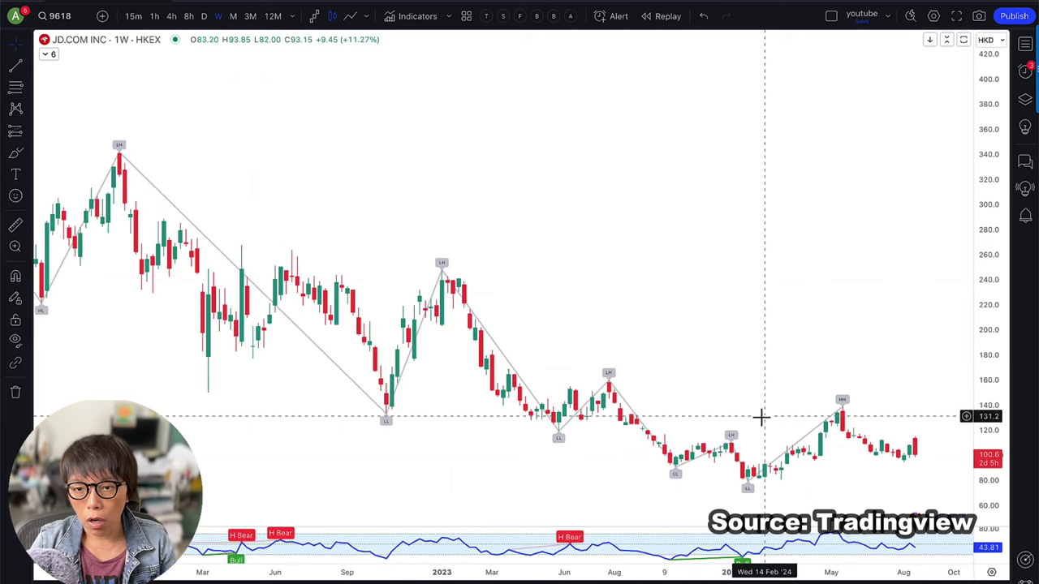
left_click_drag(720, 399, 674, 350)
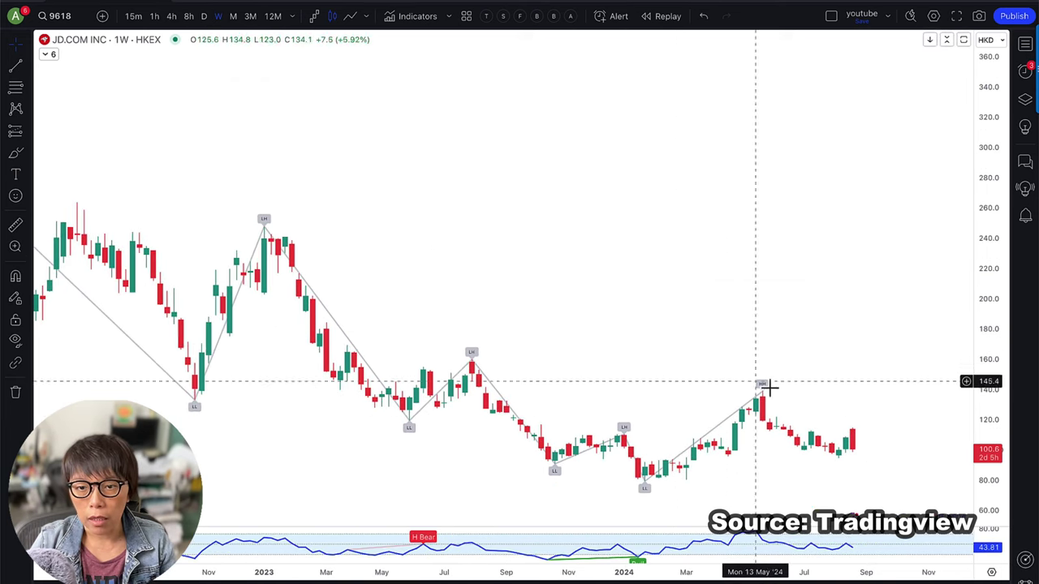
scroll(909, 410, "up", 1)
left_click_drag(927, 352, 899, 347)
right_click(866, 349)
left_click(817, 330)
left_click_drag(835, 339, 819, 217)
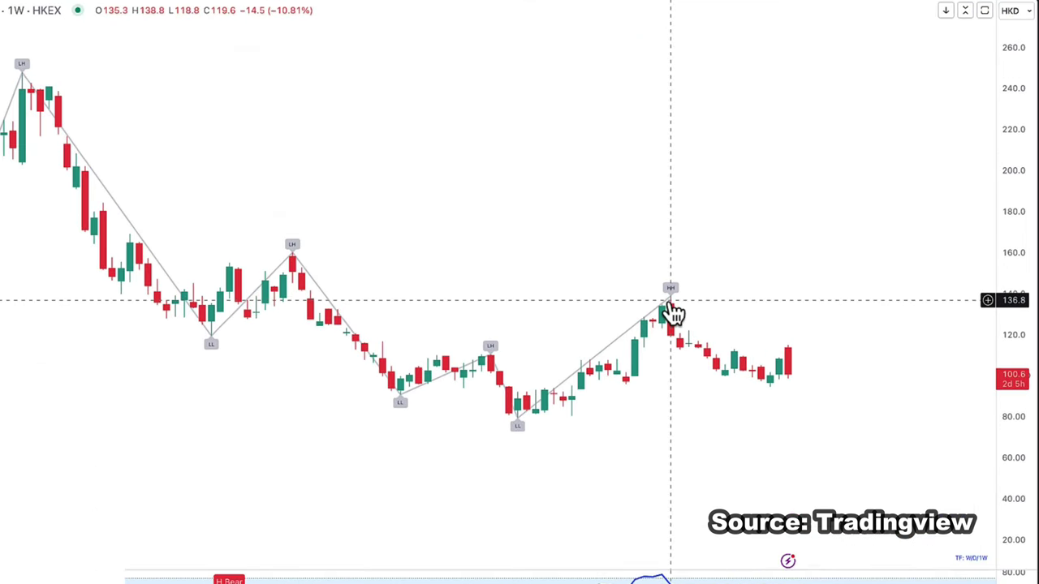
Annotate the May 2024 HH with dots and arrows comparing it to the previous LH, plus a long downward arrow over the preceding decline.
mouse_move(673, 308)
left_mouse_down()
mouse_move(512, 333)
mouse_move(491, 354)
left_mouse_up()
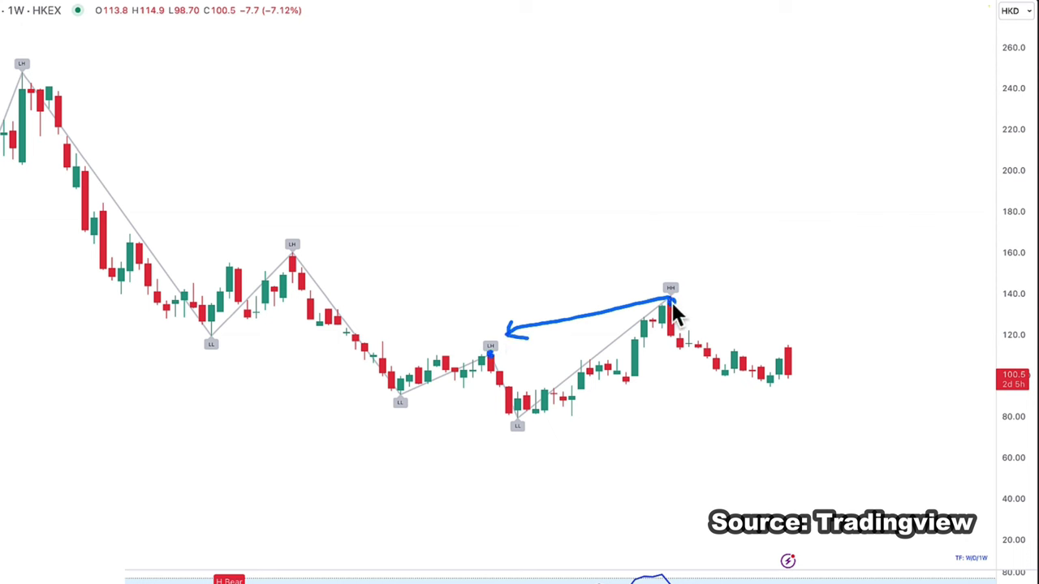
left_click(577, 360)
key("ctrl+z")
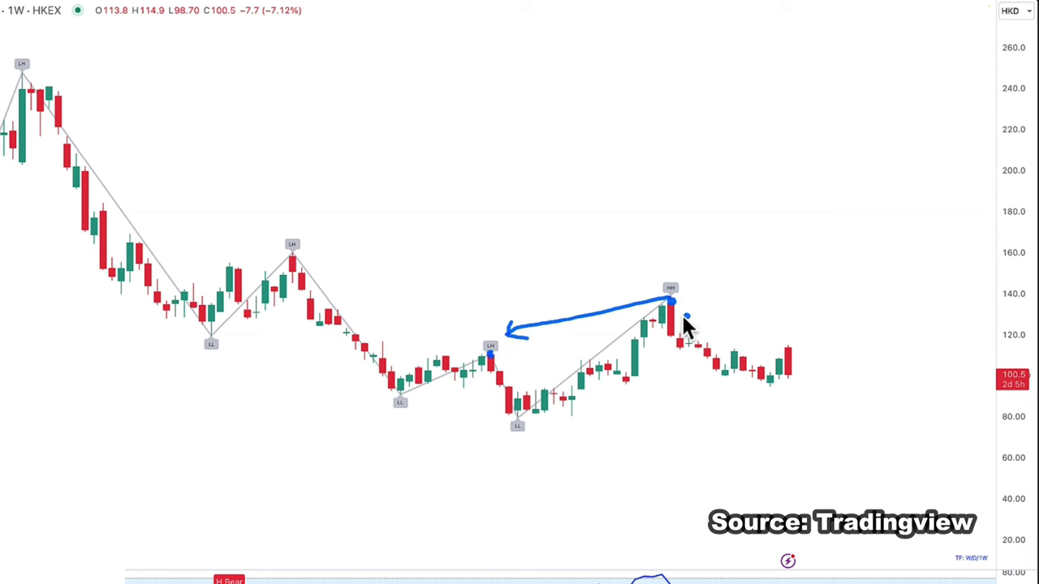
left_click_drag(672, 237, 670, 266)
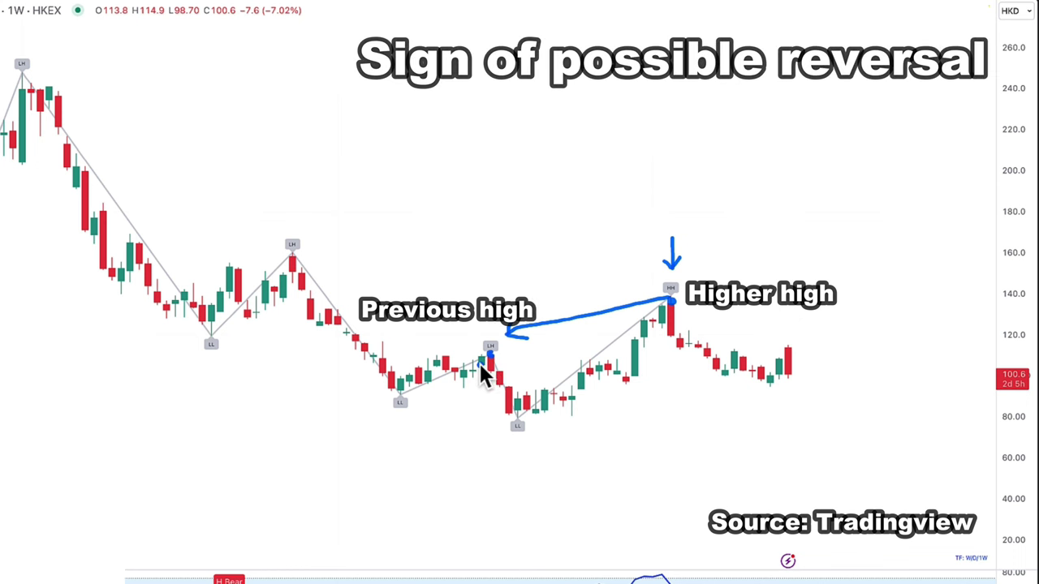
left_click_drag(39, 47, 590, 211)
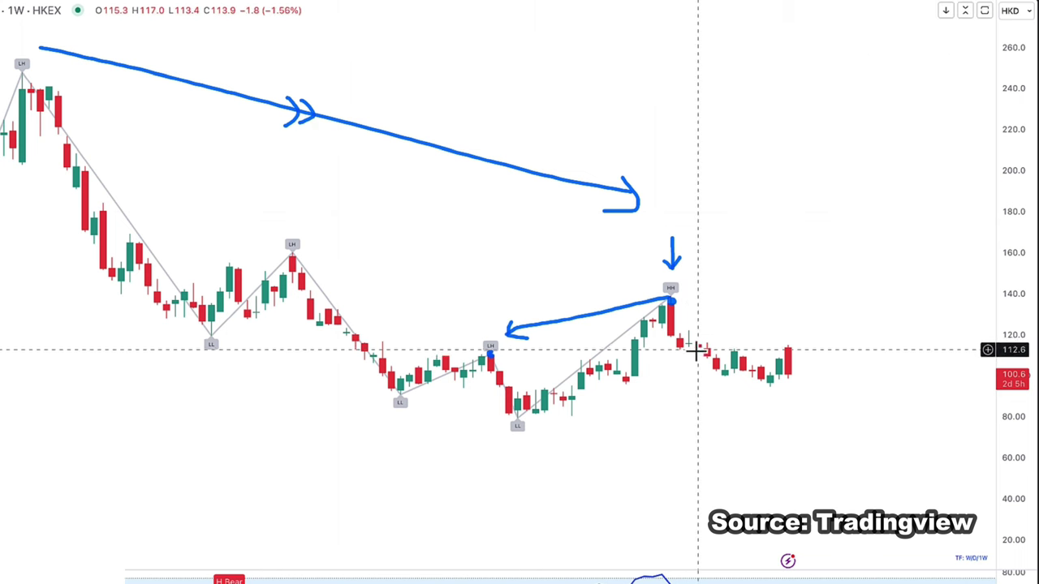
Clear the arrows and circle the May 2024 HH label and the previous LH label.
key("alt+BackSpace")
key("ctrl+a")
mouse_move(684, 276)
left_mouse_down()
mouse_move(646, 281)
mouse_move(696, 297)
mouse_move(686, 272)
left_mouse_up()
mouse_move(504, 336)
left_mouse_down()
mouse_move(487, 341)
mouse_move(497, 377)
mouse_move(503, 336)
left_mouse_up()
left_click(515, 364)
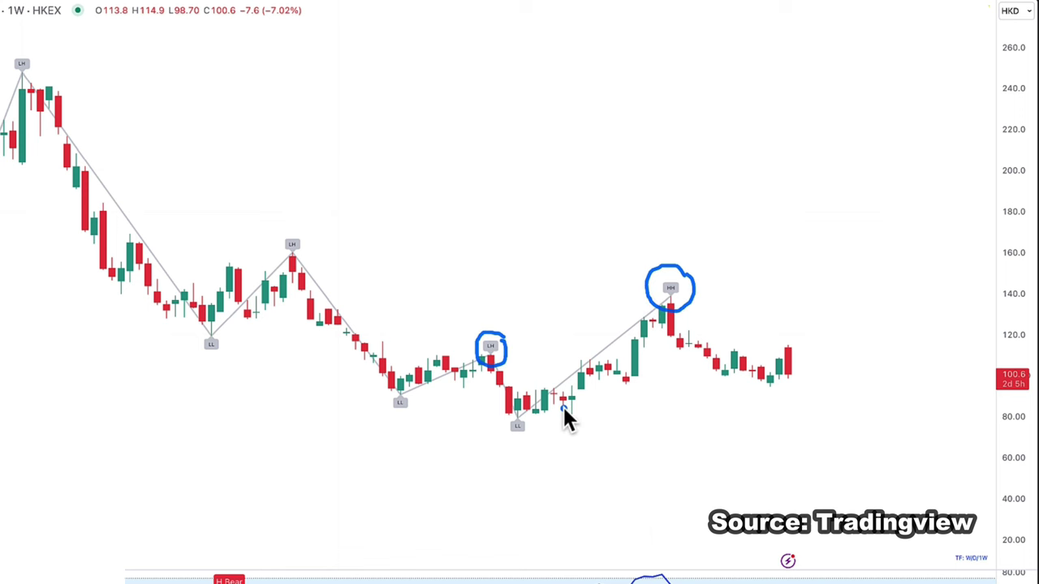
Clear the circles and mark the low of the latest candles with a curved underline and a handwritten note beneath it.
key("Escape")
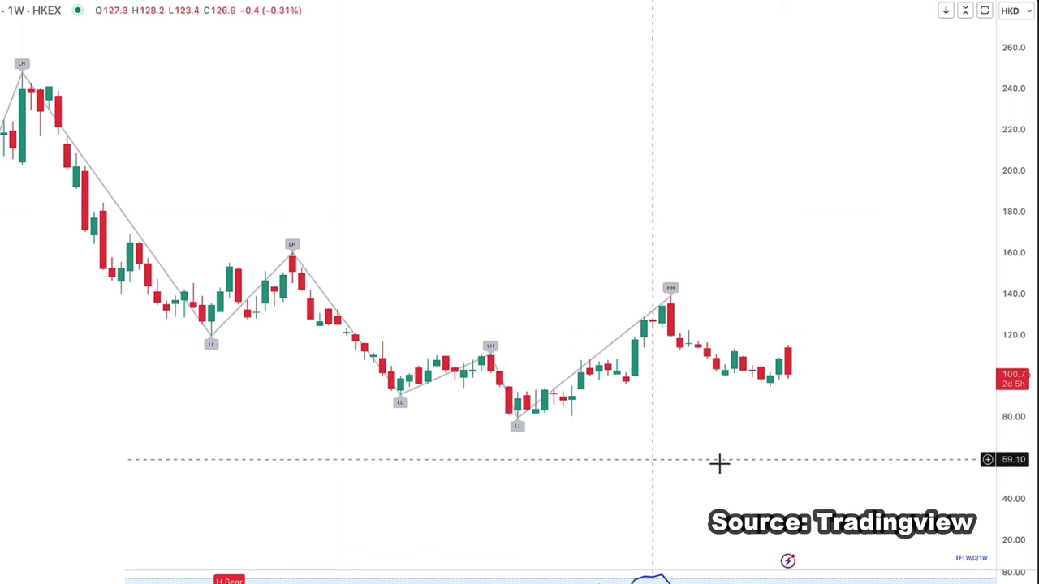
left_click(748, 387)
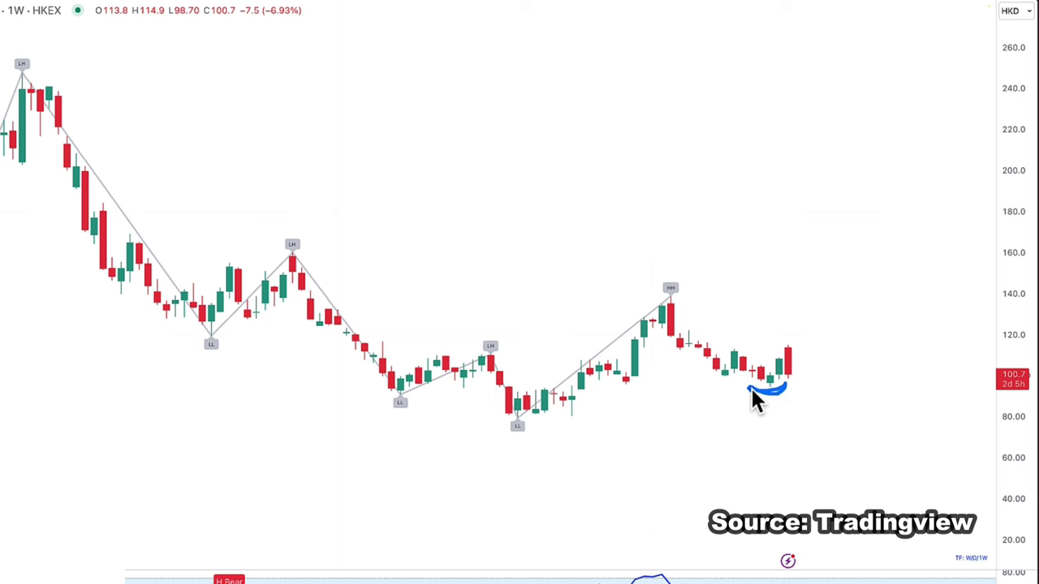
left_click_drag(763, 406, 783, 421)
left_click(806, 424)
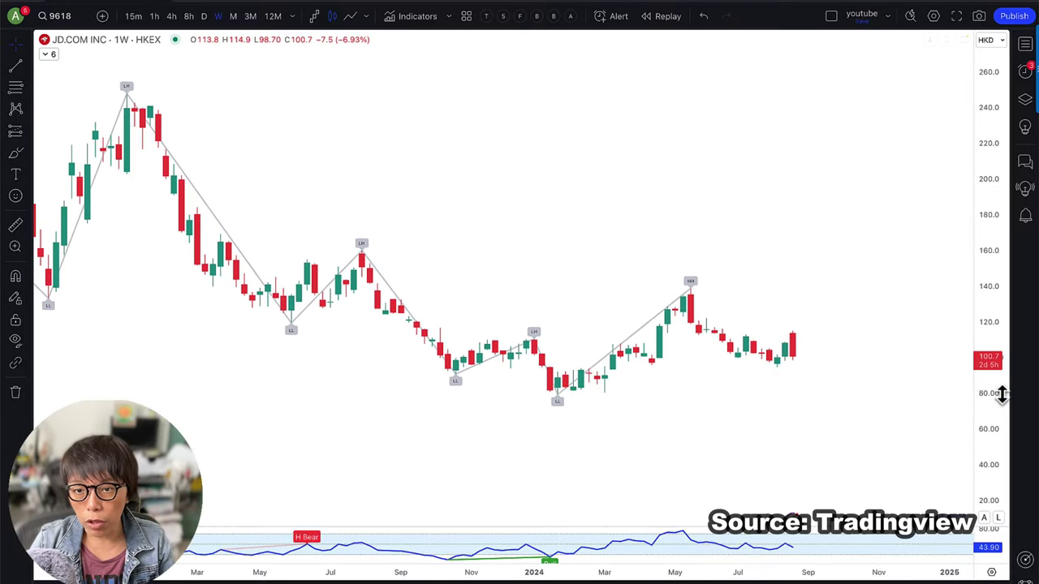
Draw a Fibonacci retracement from the early 2024 LL swing low up to the May 2024 HH swing high.
mouse_move(969, 397)
left_mouse_down()
mouse_move(1000, 293)
mouse_move(985, 267)
left_mouse_up()
left_click_drag(872, 283, 785, 256)
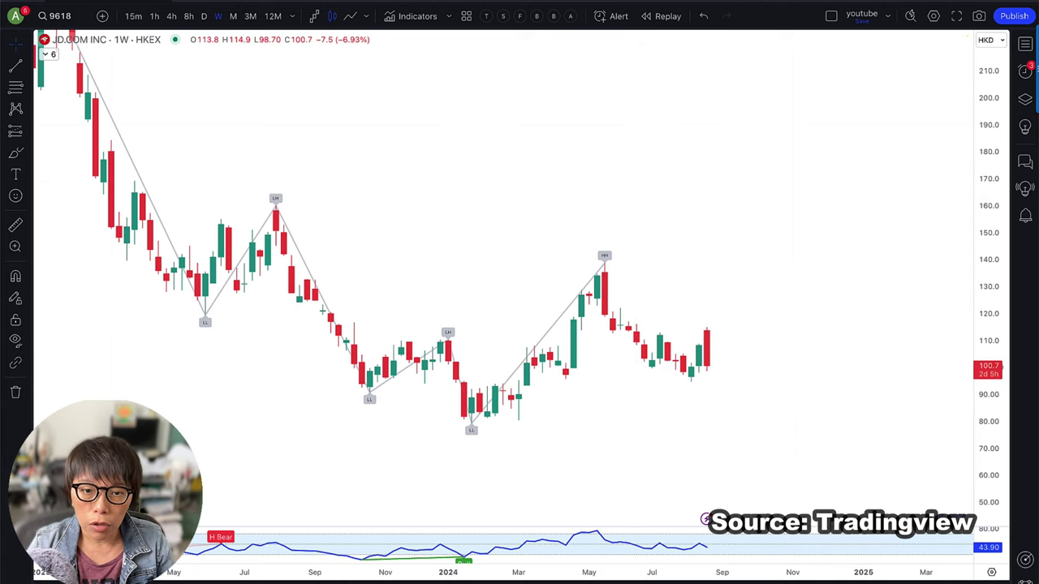
left_click(471, 425)
left_click(604, 261)
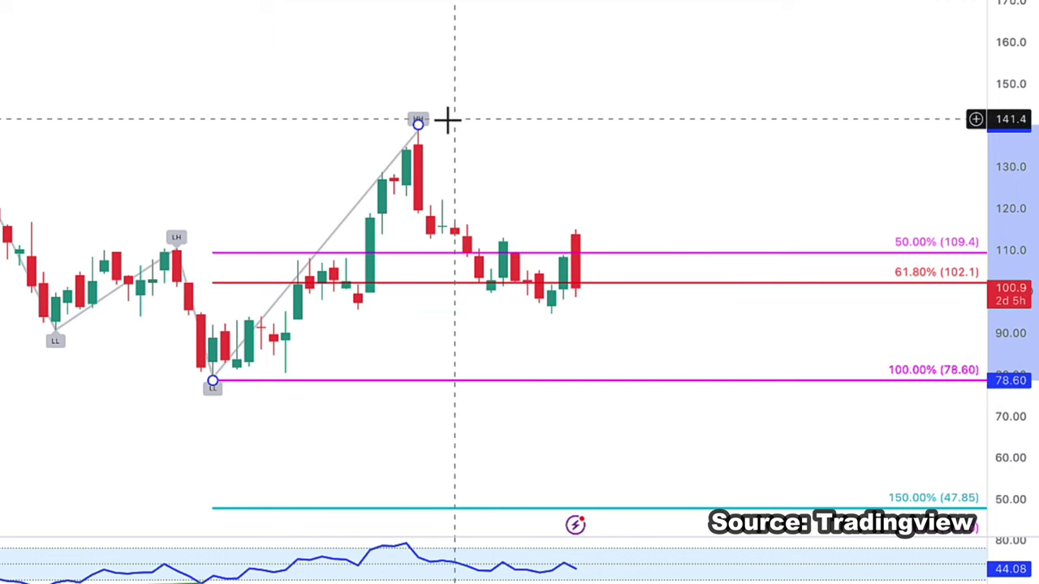
Mark a rectangular support zone from 91.55 to 94.85 under the latest lows, then sketch an upward arrow from the last low and undo the arrow.
mouse_move(395, 378)
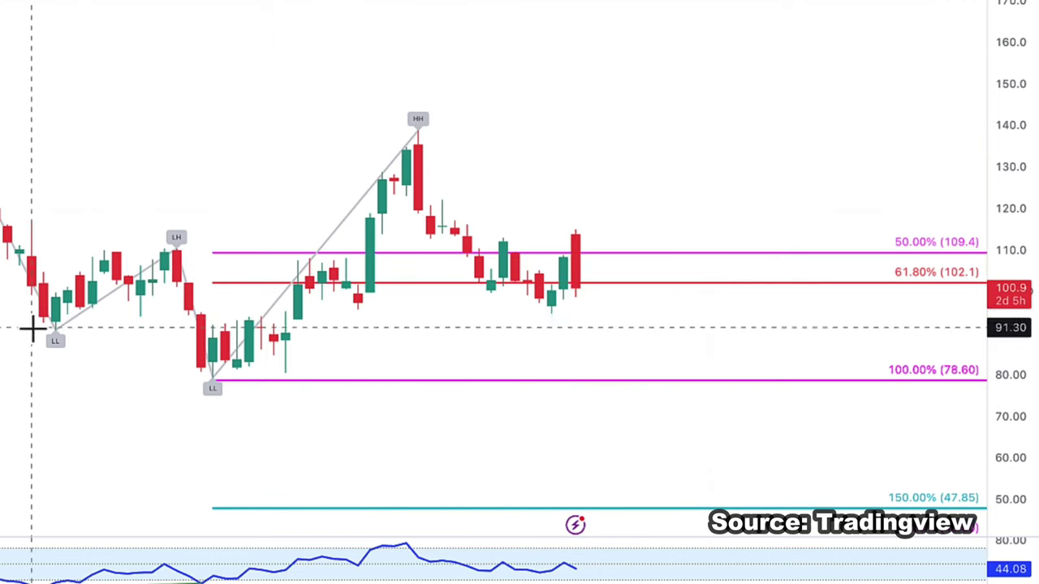
left_click_drag(22, 314, 636, 326)
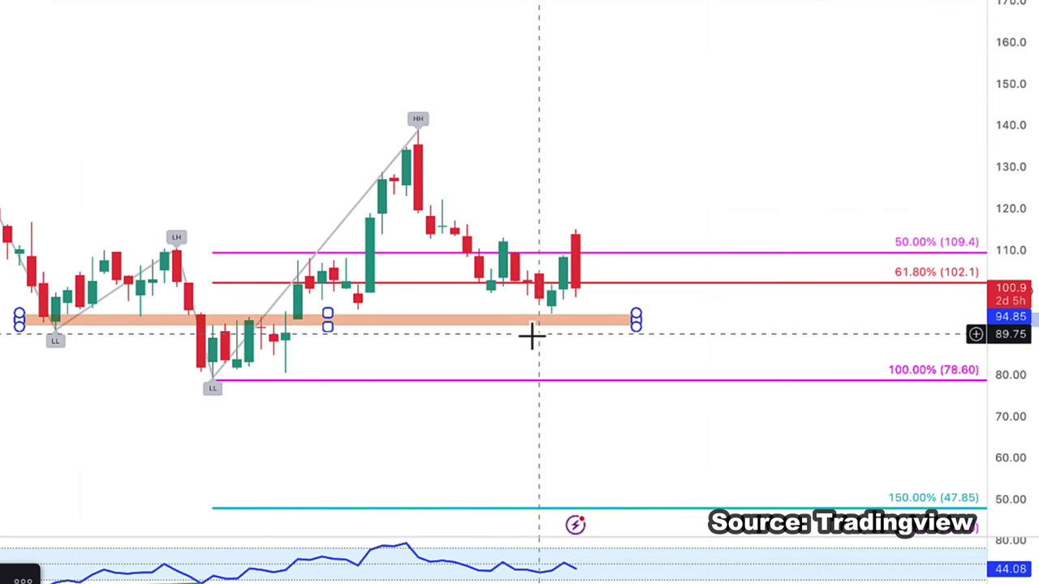
mouse_move(556, 306)
left_mouse_down()
mouse_move(599, 275)
mouse_move(602, 209)
mouse_move(621, 215)
left_mouse_up()
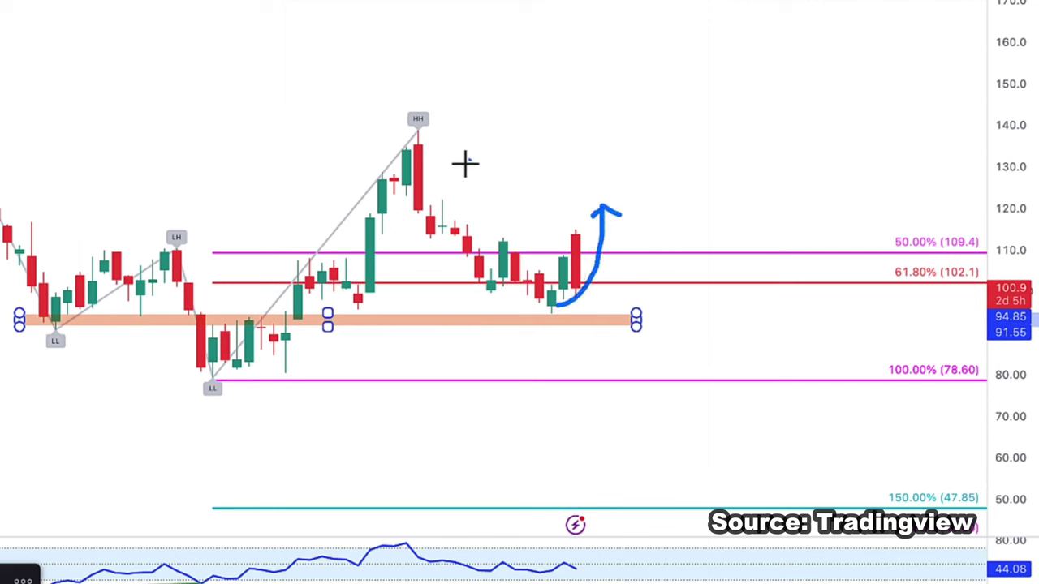
key("ctrl+z")
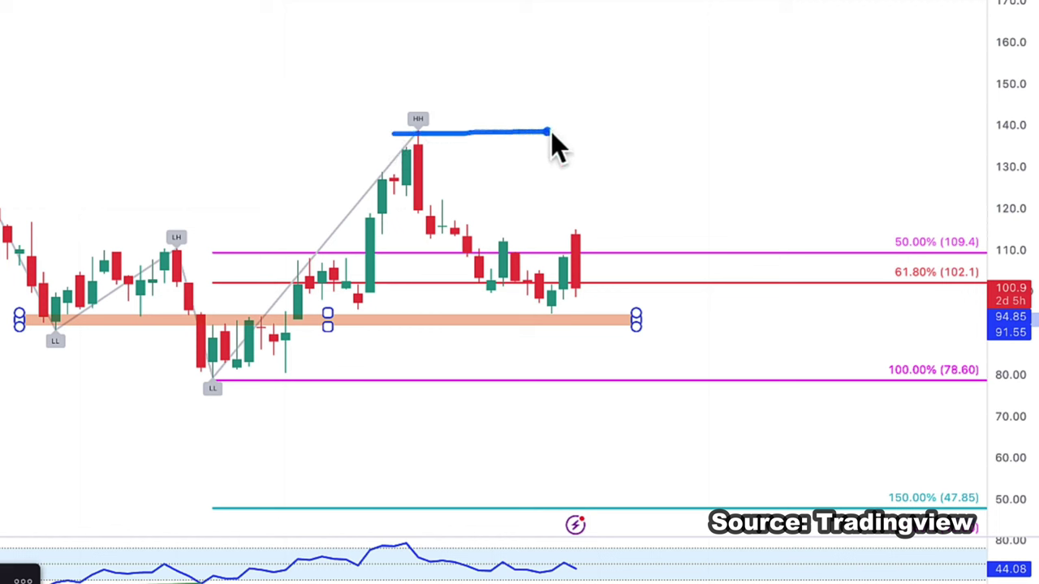
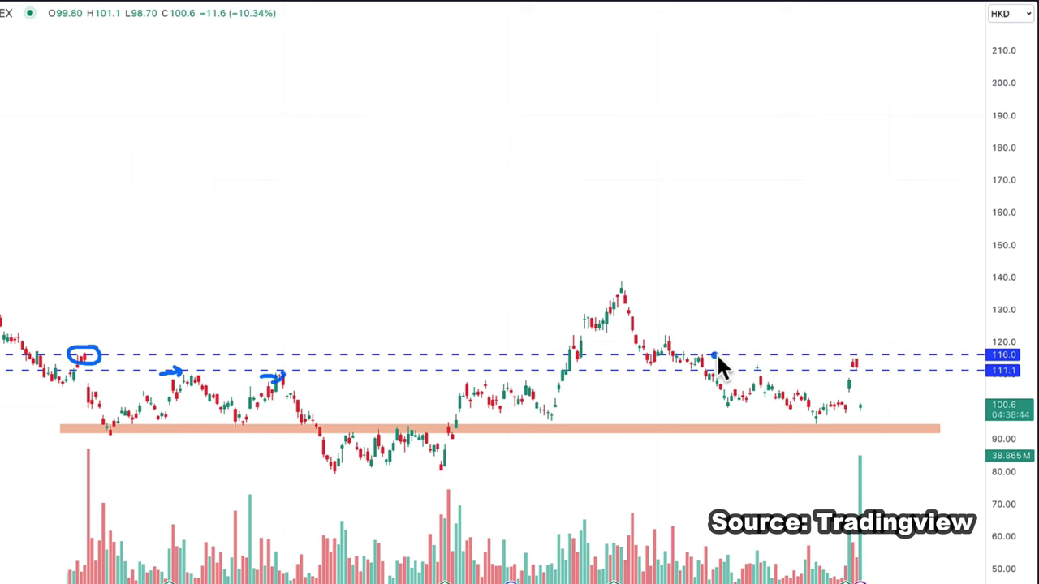
Point arrows at the June and August highs by the 116.0 dashed line and label the dashed-line resistance area with a handwritten R.
left_click_drag(722, 356, 705, 354)
mouse_move(828, 359)
left_mouse_down()
mouse_move(845, 358)
mouse_move(837, 365)
left_mouse_up()
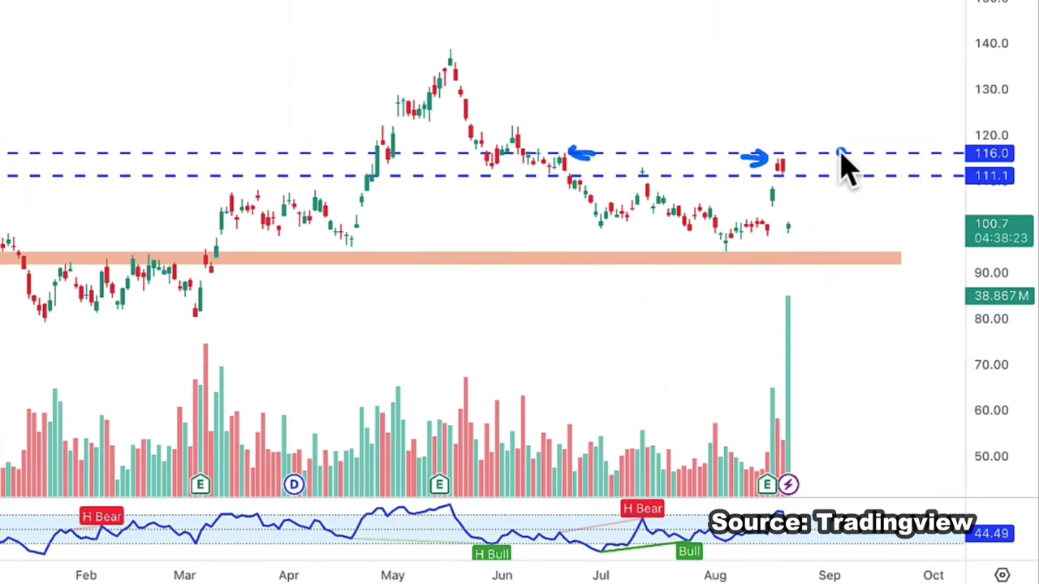
left_click_drag(842, 160, 841, 172)
left_click_drag(842, 151, 863, 170)
left_click(857, 183)
Draw leftward arrows pointing at the orange support zone and at the area just below the 111.1 dashed line.
mouse_move(895, 259)
left_mouse_down()
mouse_move(846, 255)
mouse_move(861, 265)
left_mouse_up()
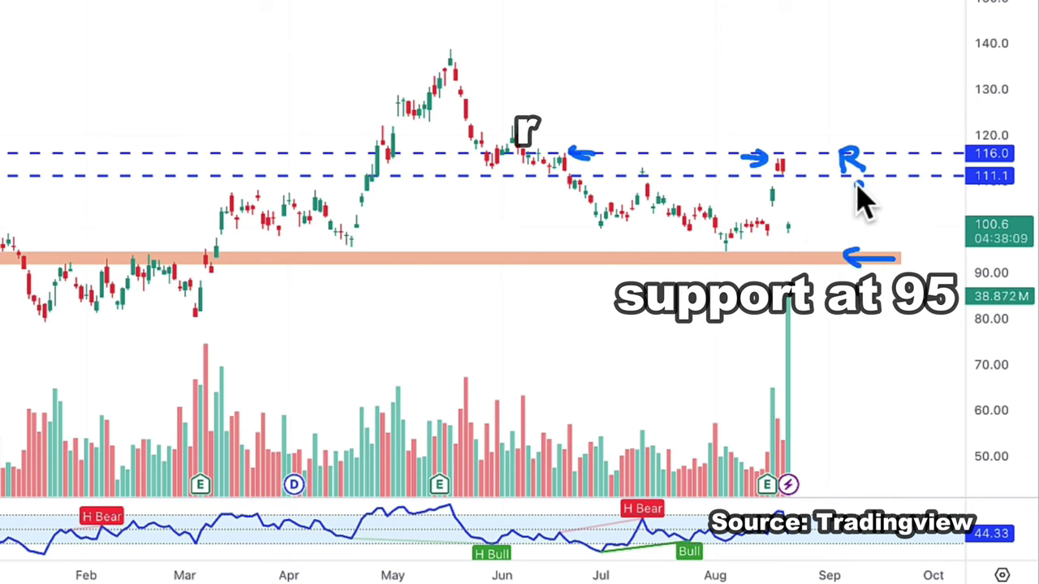
left_click_drag(895, 181, 846, 181)
mouse_move(868, 172)
left_mouse_down()
mouse_move(849, 184)
mouse_move(860, 190)
left_mouse_up()
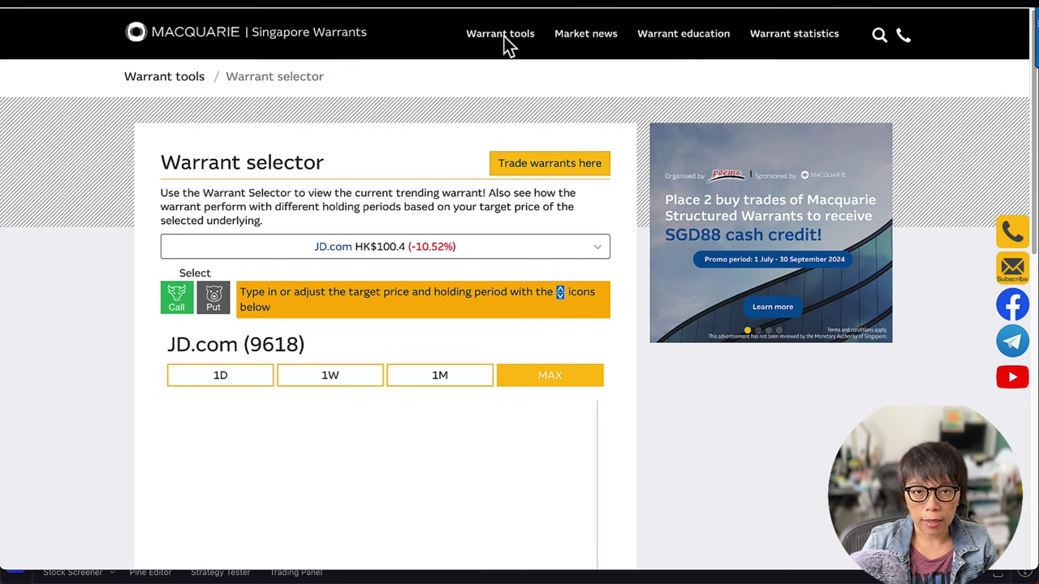
Switch to the Macquarie Singapore Warrants selector and choose JD.com as the underlying with call warrants.
left_click(503, 38)
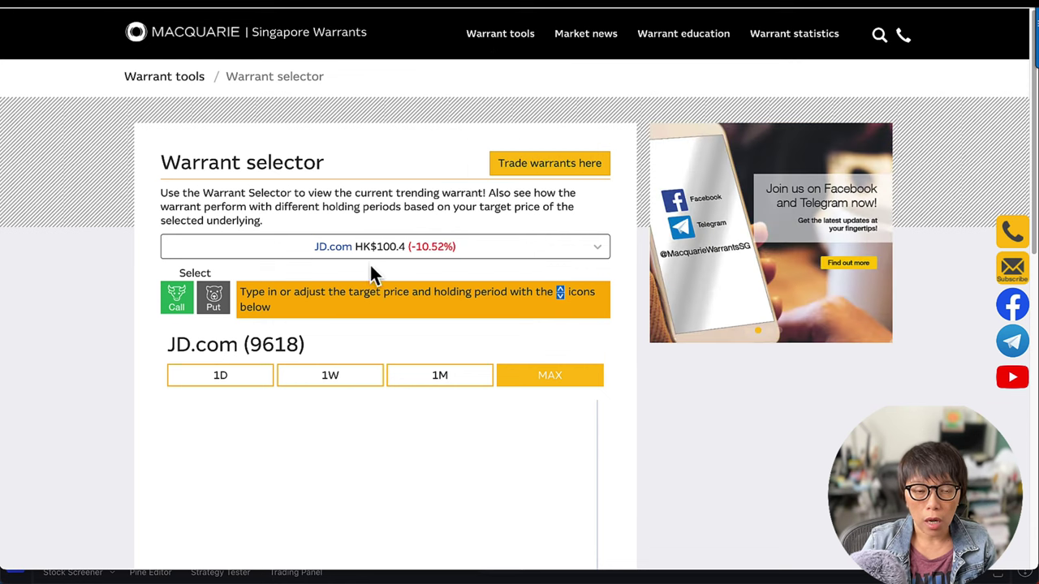
left_click(370, 252)
left_click(373, 248)
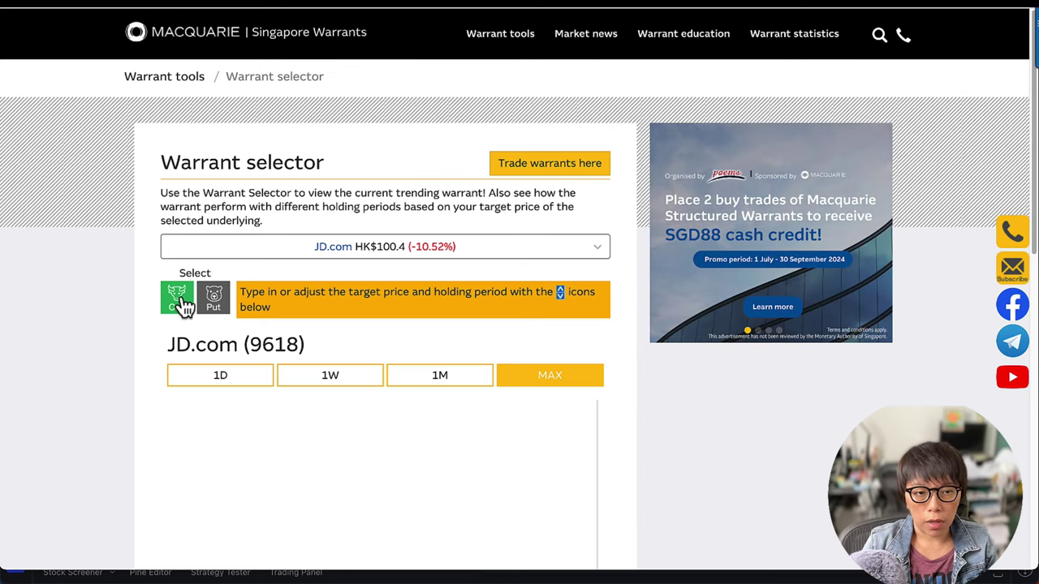
left_click(183, 304)
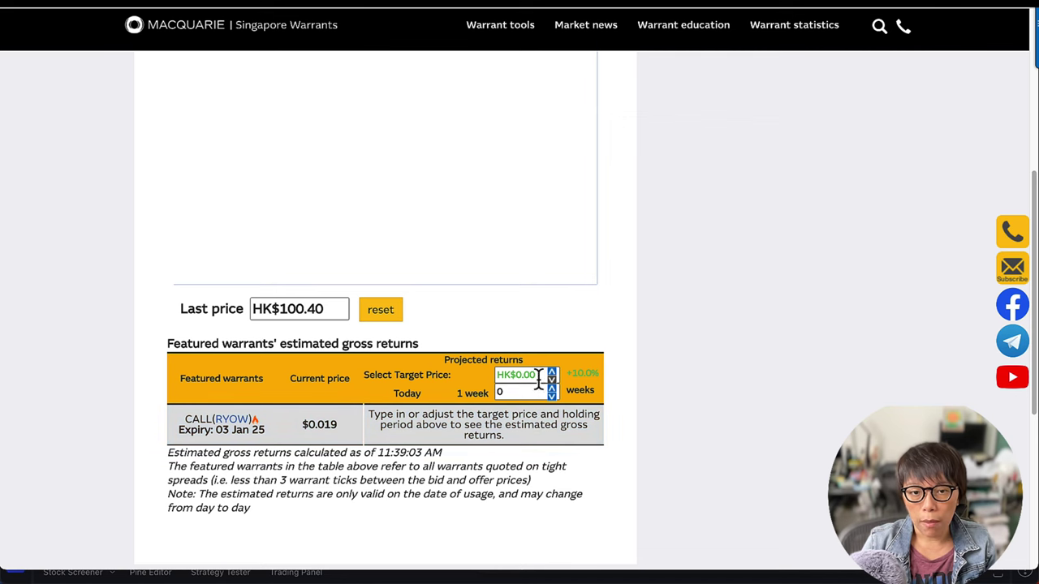
Project the JD.com call warrant's returns for a target price of HK$110 and a holding period of 2 weeks.
left_click_drag(537, 375, 519, 375)
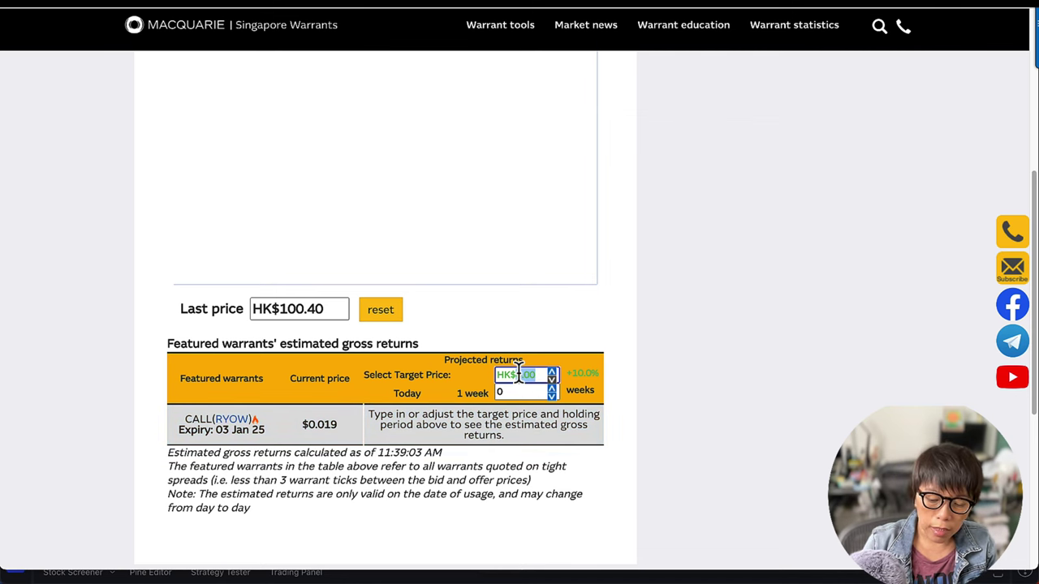
type("10")
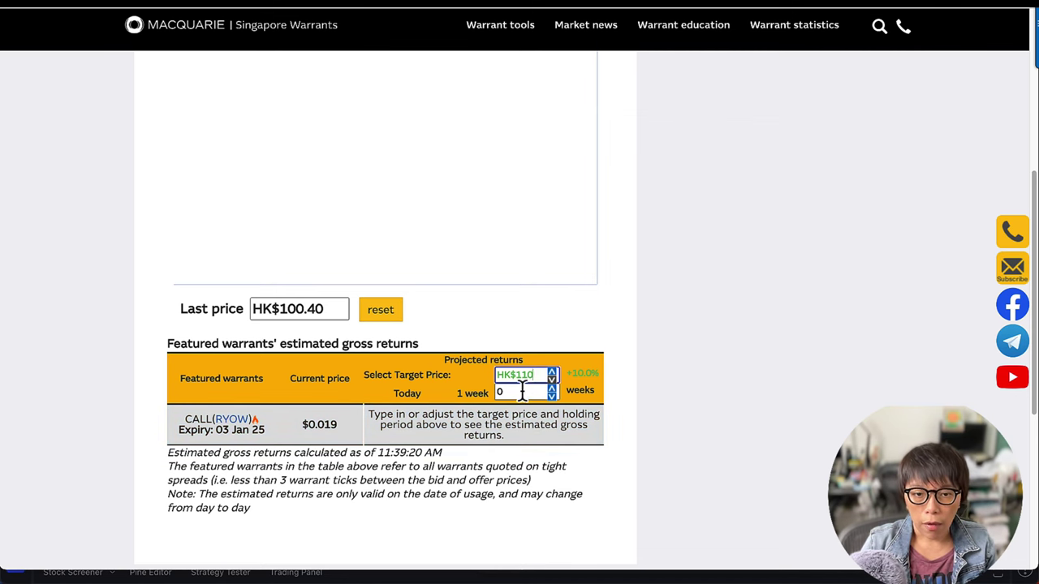
left_click(497, 392)
type("2")
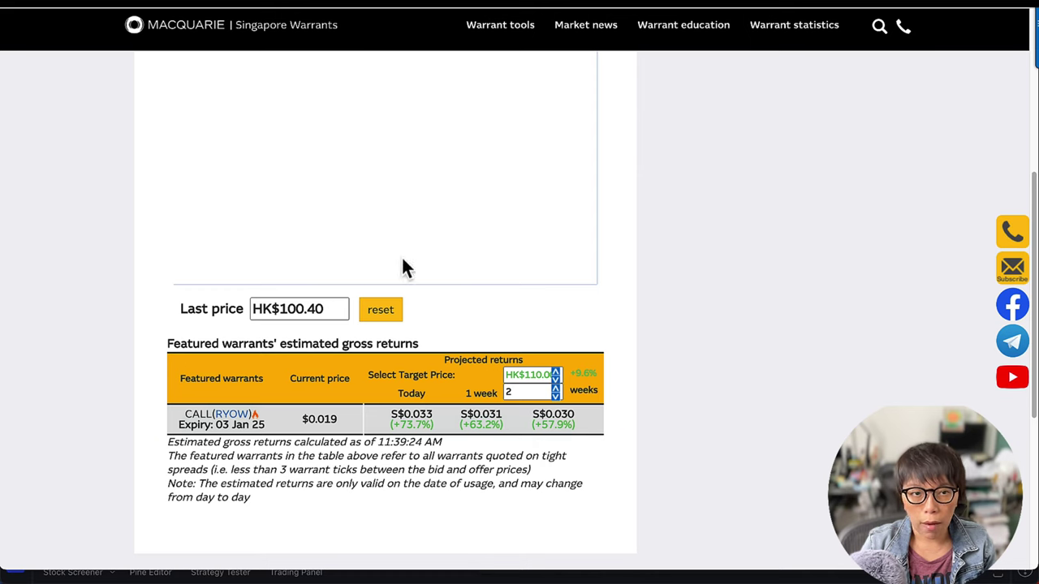
Change the selector to put warrants and project returns for a target price of HK$95 with a 2-week holding period.
scroll(314, 228, "up", 5)
left_click(213, 305)
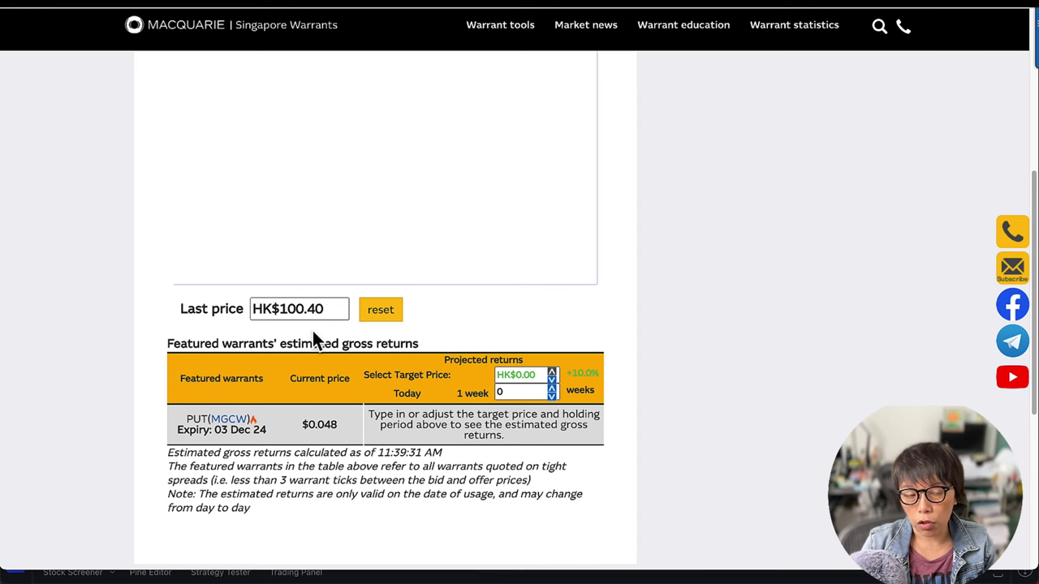
scroll(316, 329, "down", 1)
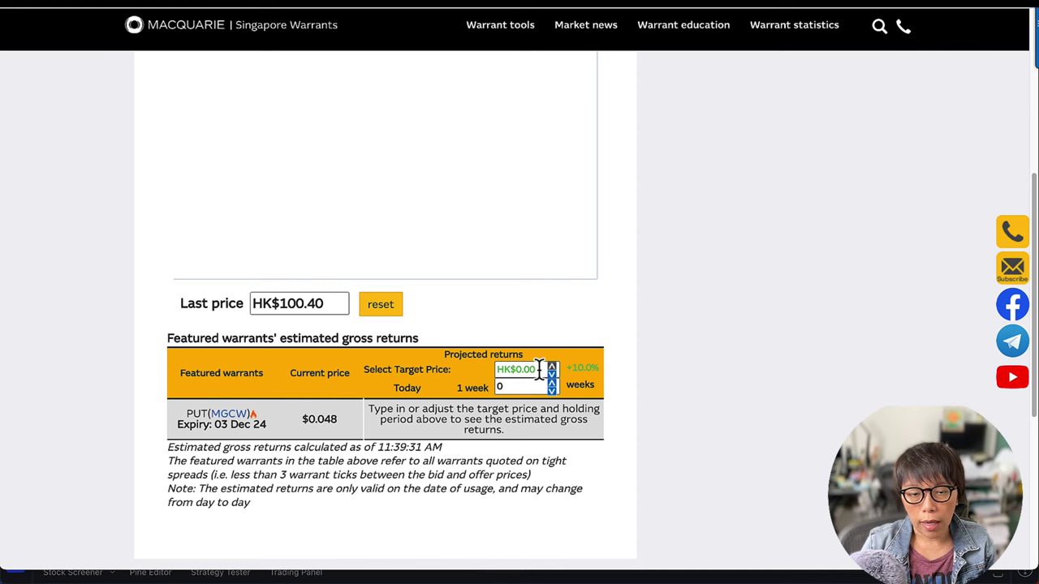
left_click_drag(539, 369, 489, 372)
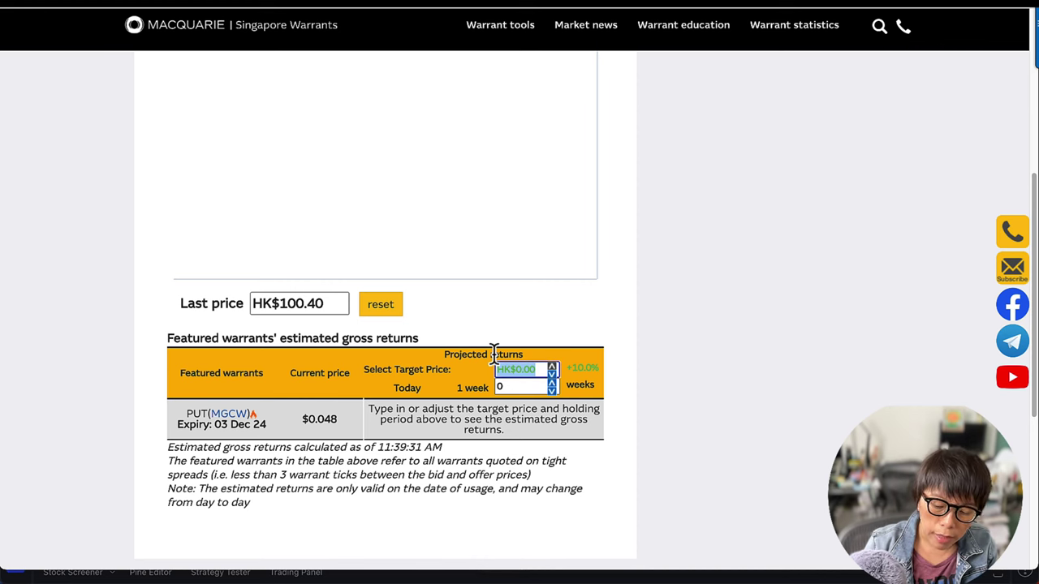
type("95")
left_click(504, 386)
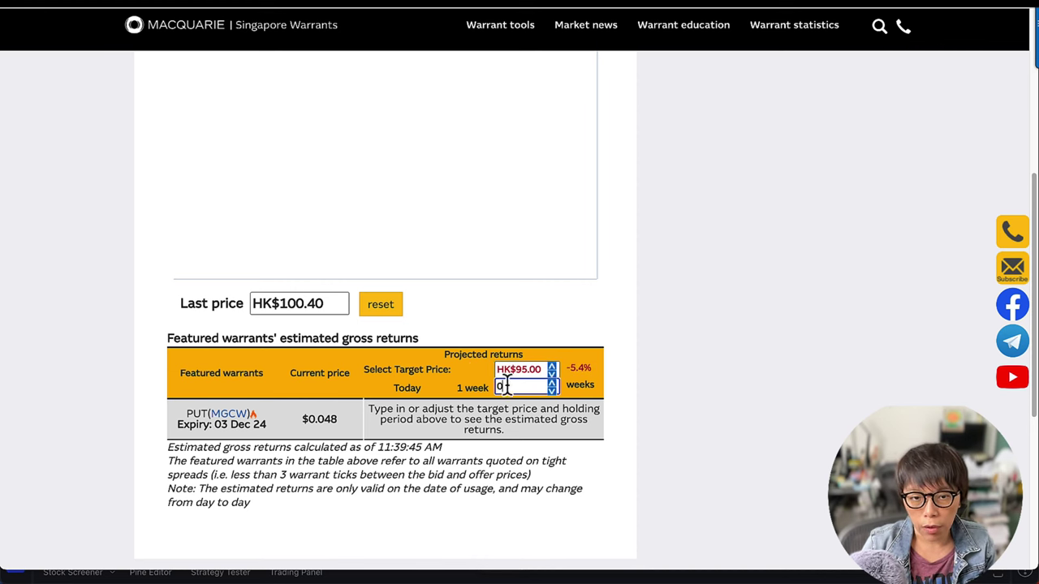
type("2")
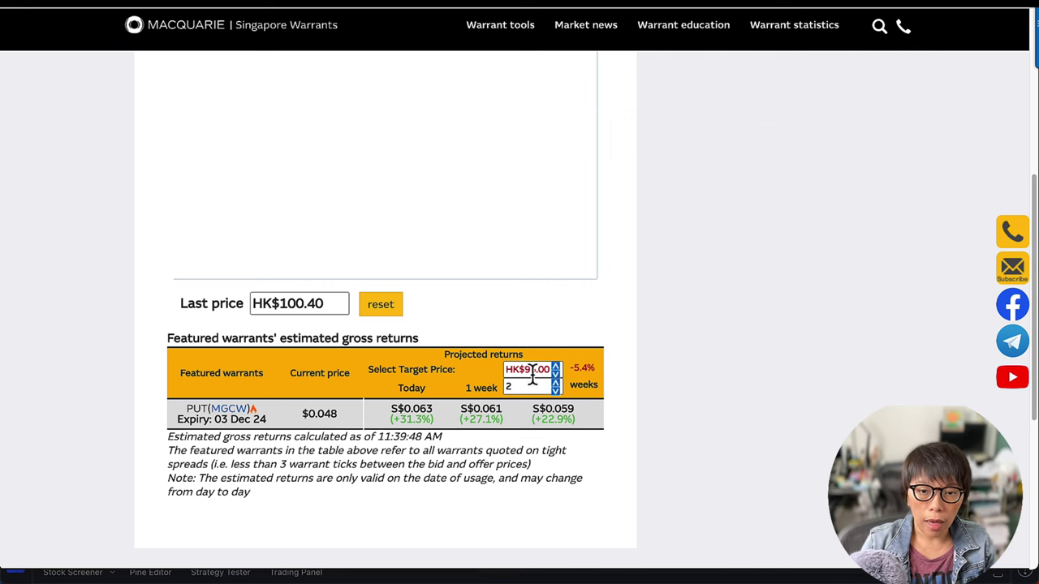
Set the put warrant's target price to HK$110 and recalculate its projected returns.
left_click_drag(506, 368, 556, 371)
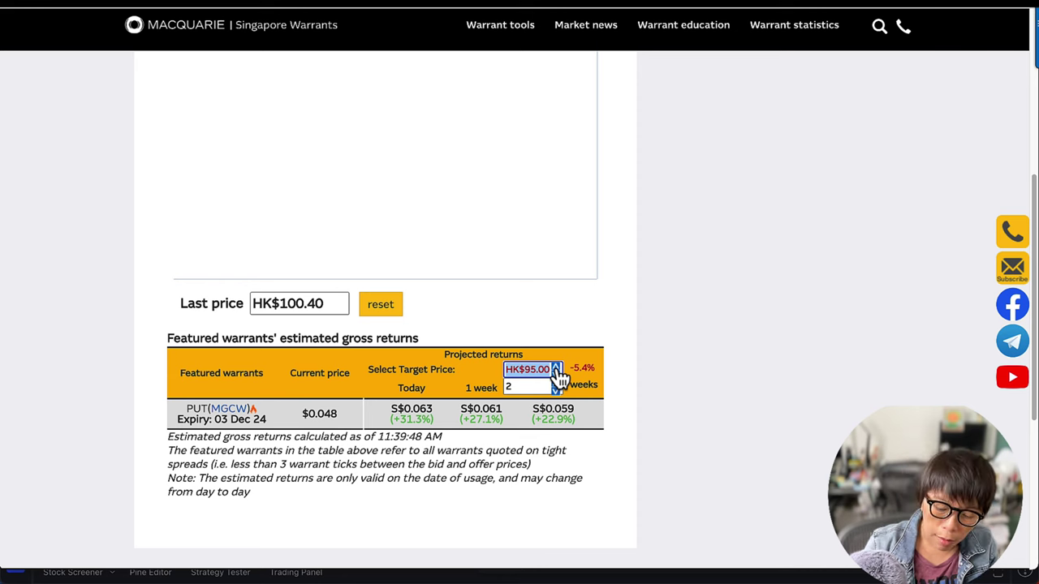
type("110")
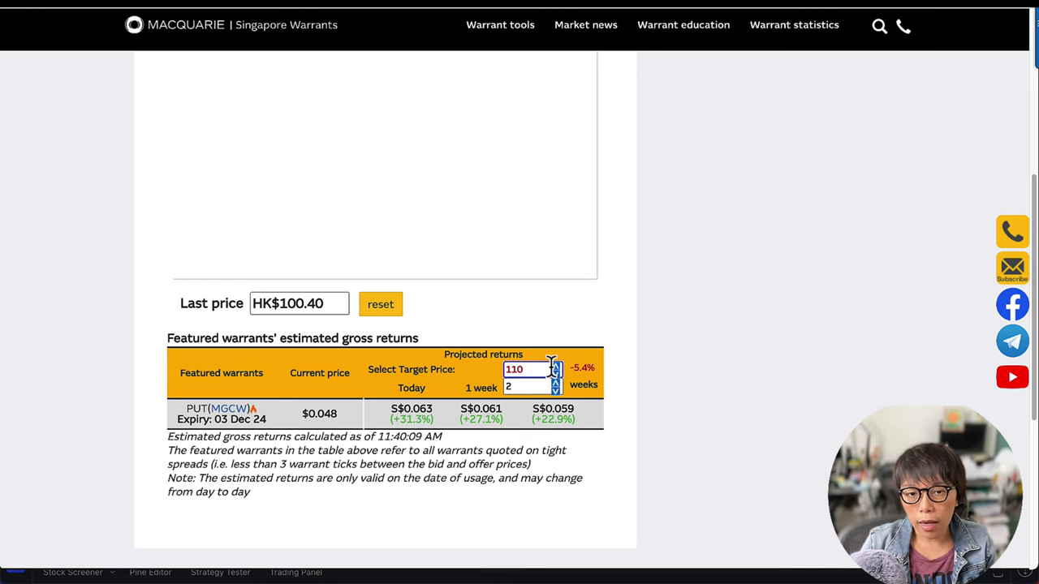
key("Return")
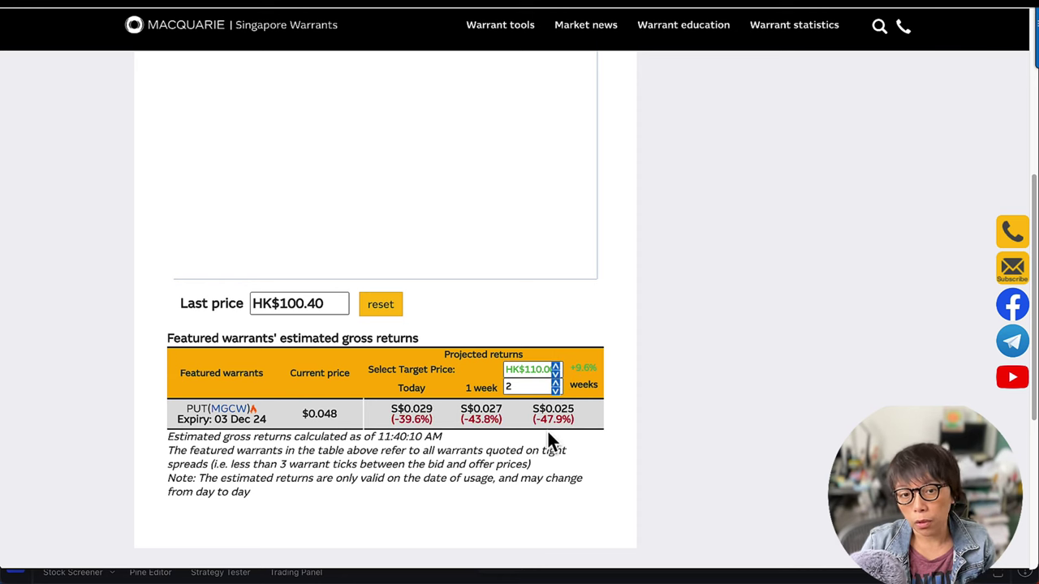